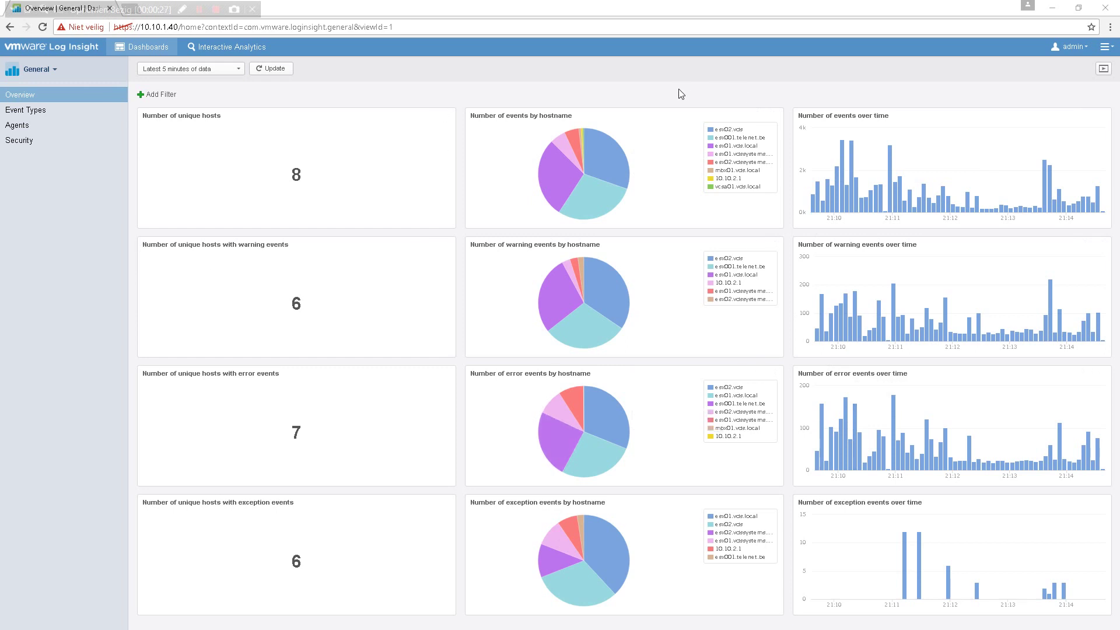
# - From the General dashboard, open the admin account menu, then the main hamburger menu
pyautogui.moveTo(127, 118)
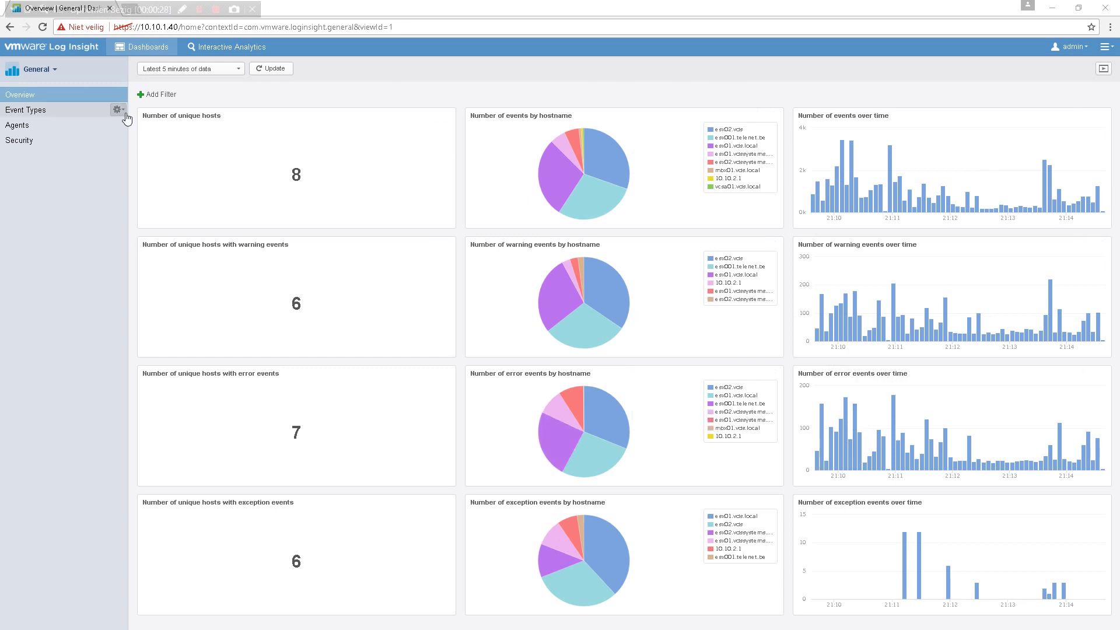
pyautogui.click(1085, 47)
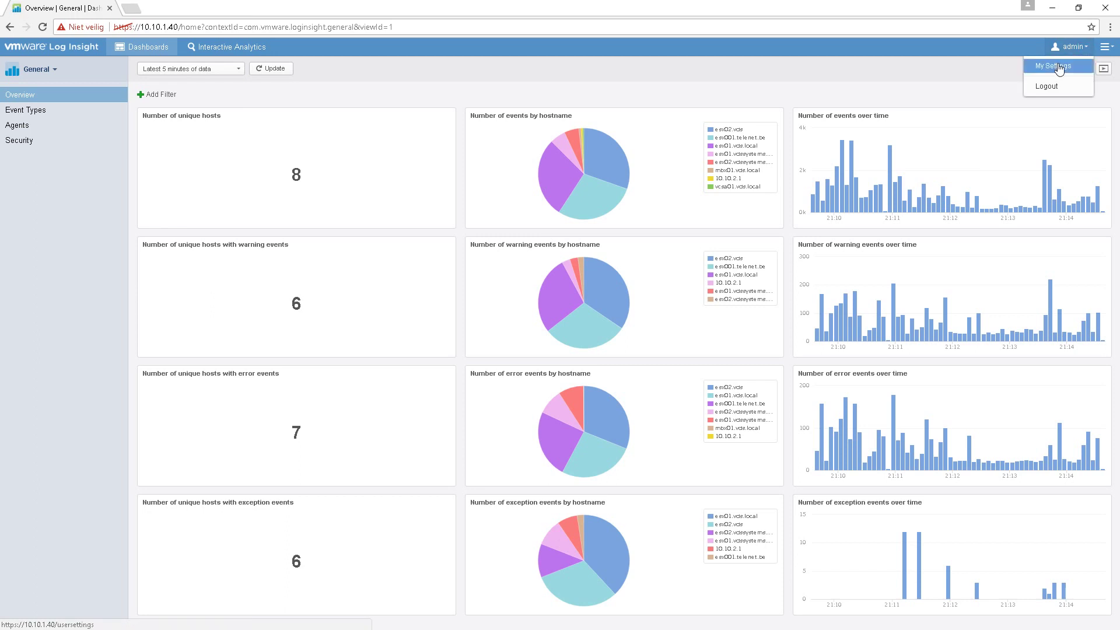
pyautogui.click(1104, 47)
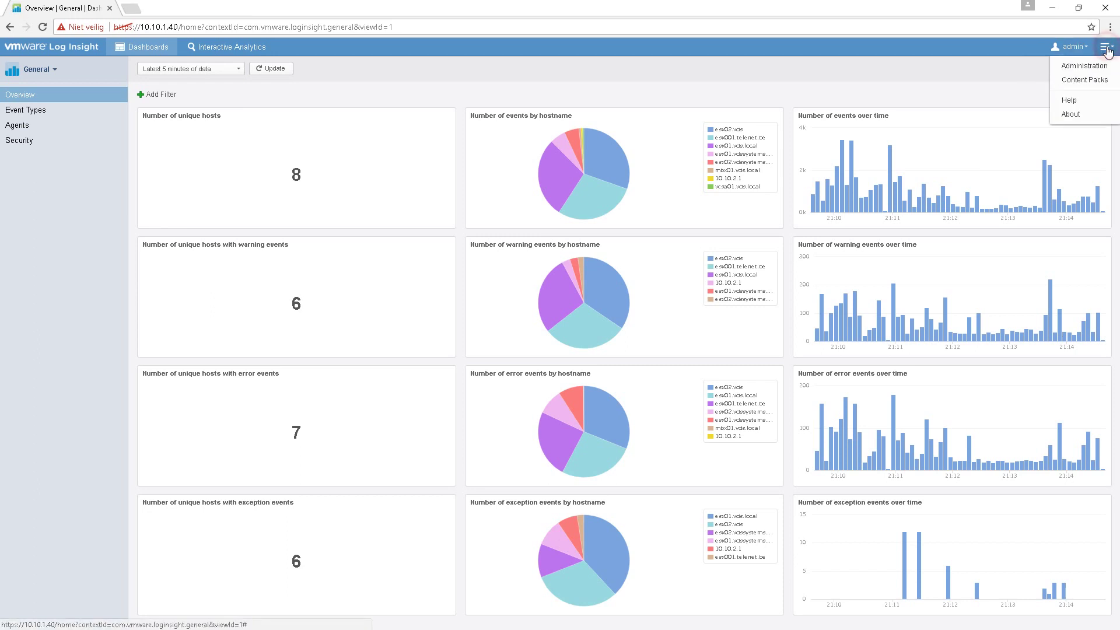
# - Check the Content Pack Marketplace for updates, then view the About page showing version 3.3.1
pyautogui.click(1100, 65)
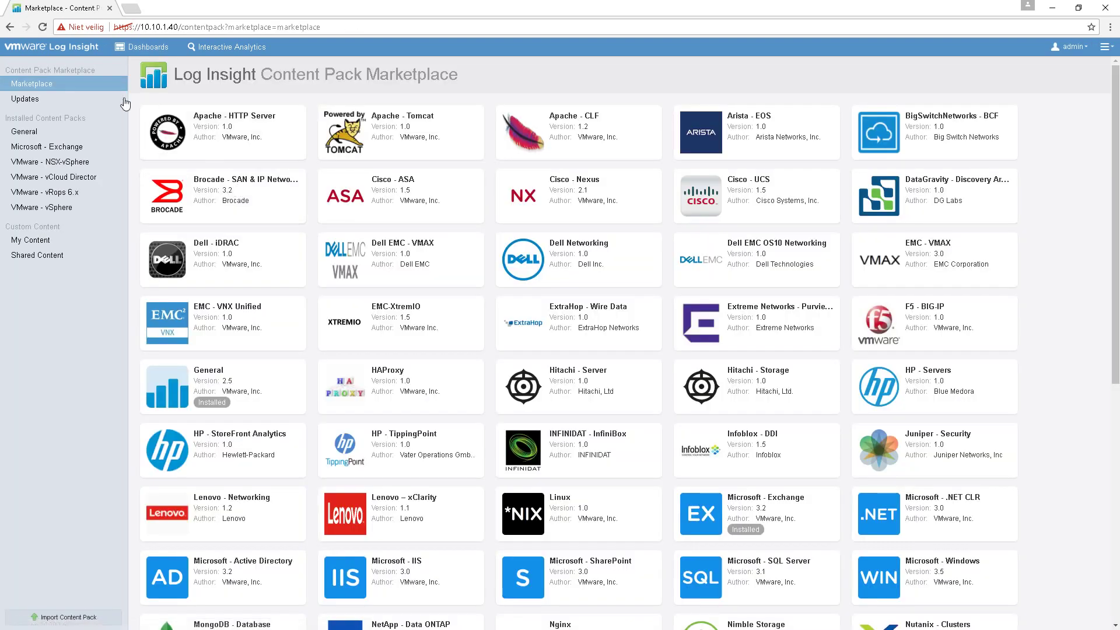
pyautogui.click(28, 101)
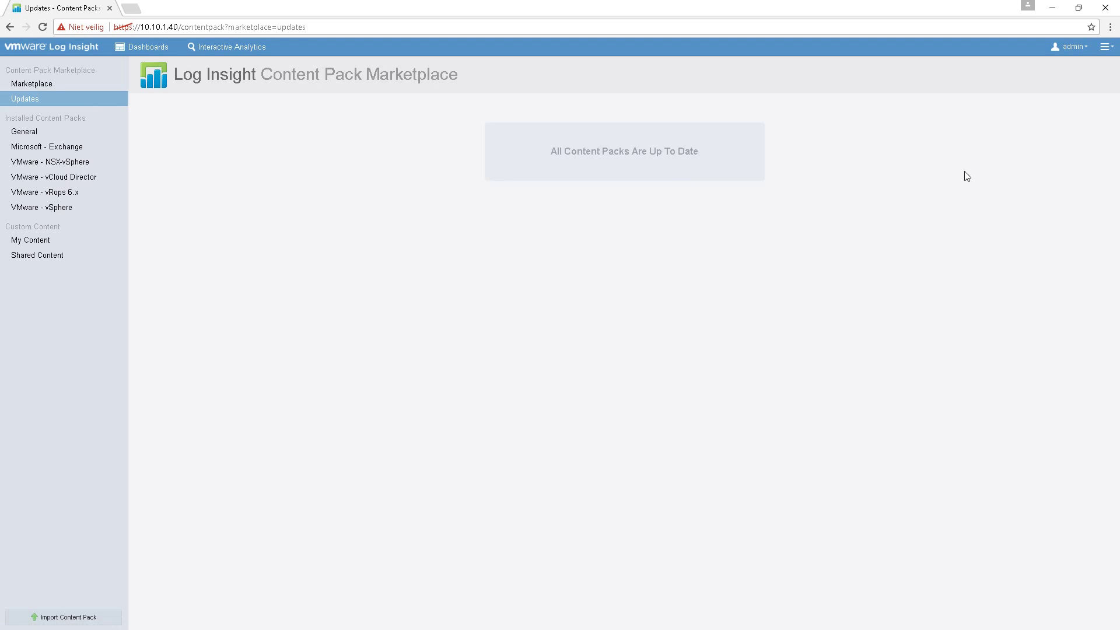
pyautogui.click(1107, 46)
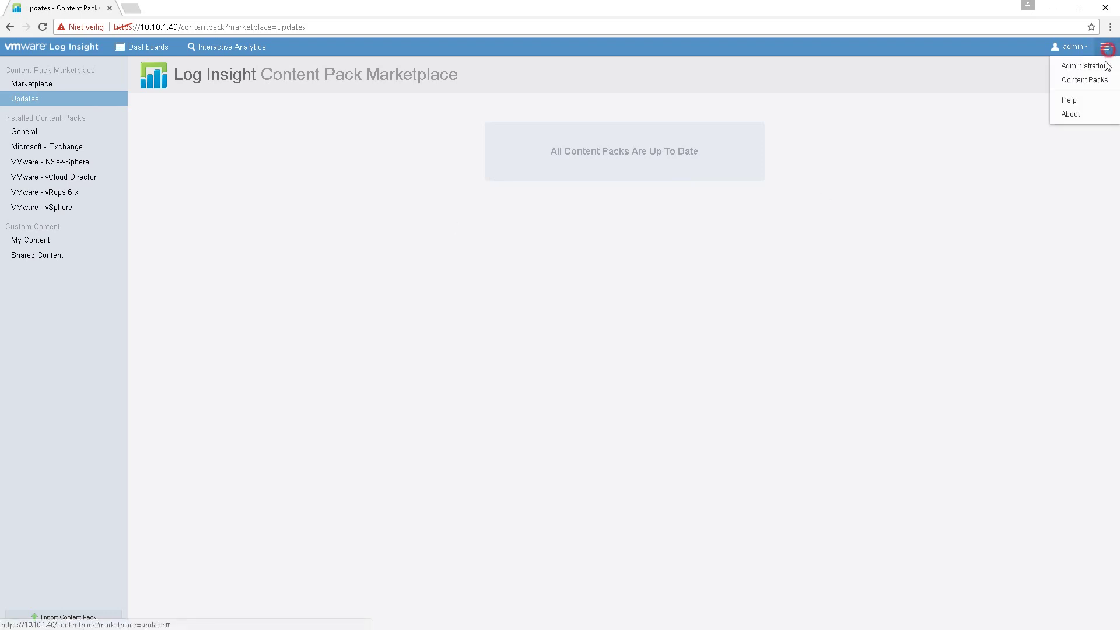
pyautogui.click(1072, 114)
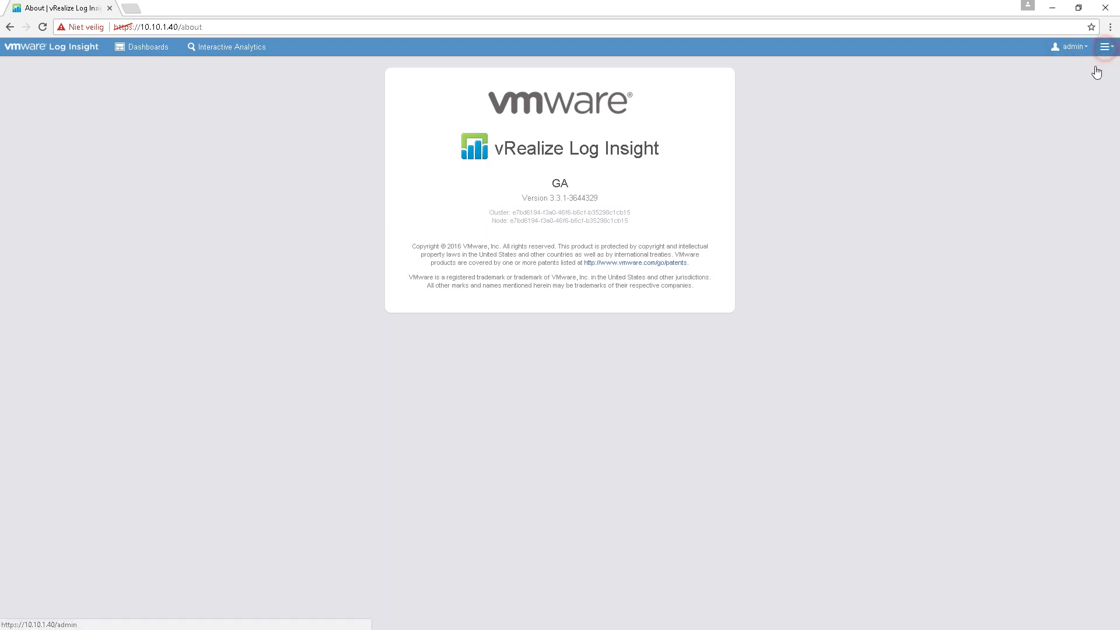
pyautogui.click(1106, 47)
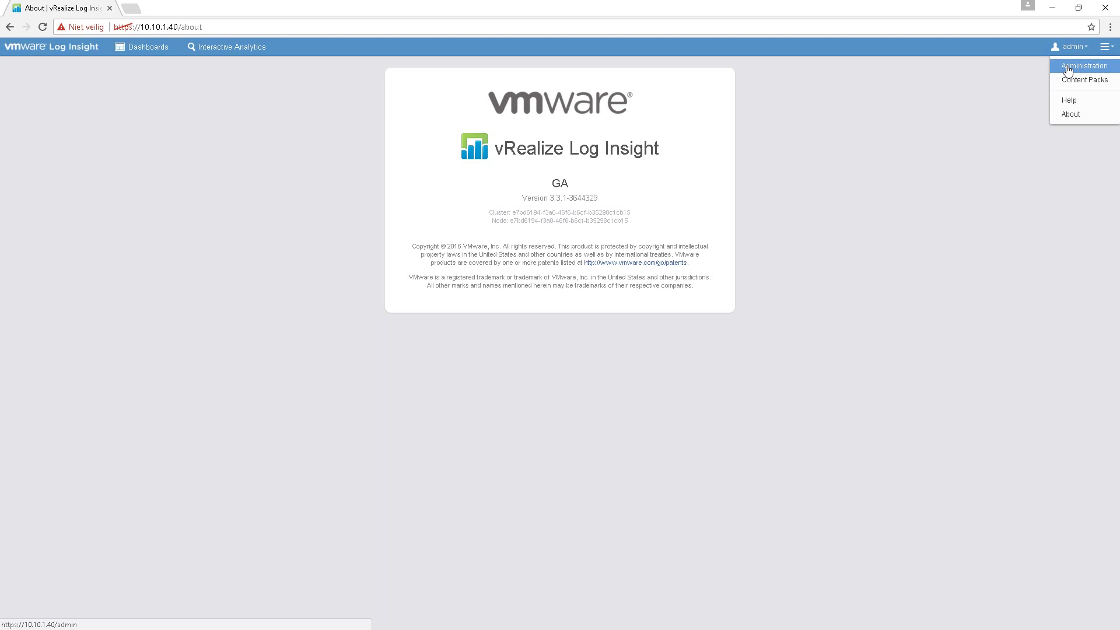
# - Go to Administration > Cluster to see the standalone 10.10.1.40 node at 3.3.1
pyautogui.click(1067, 67)
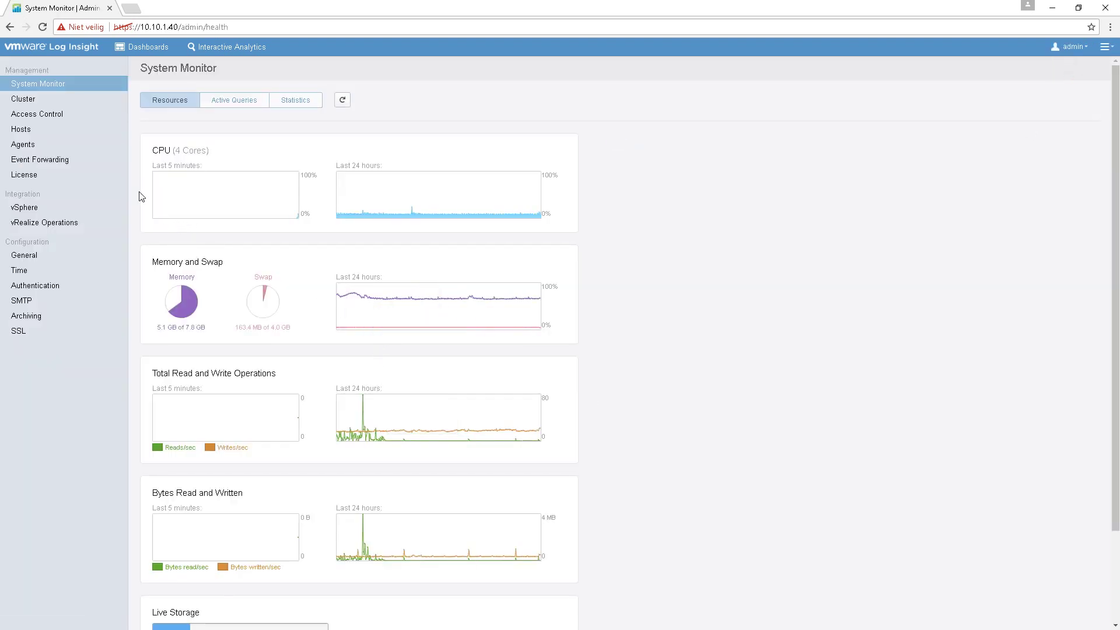
pyautogui.click(29, 103)
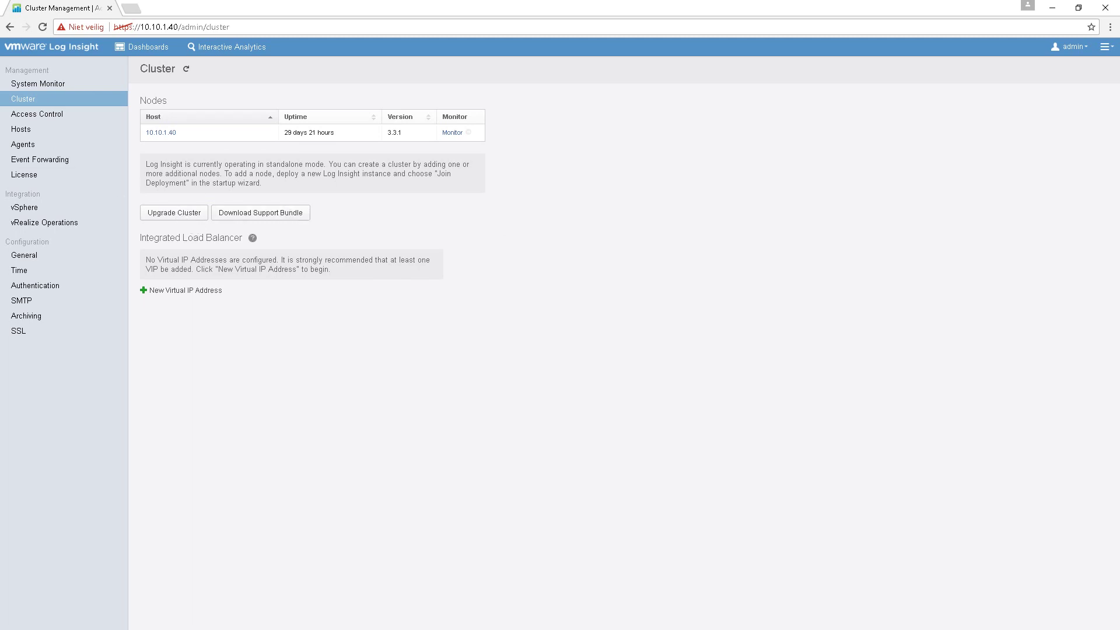
# - Enlarge the loginsight folder window and inspect its 4.5.0 .pak, .ova and .msi files
pyautogui.moveTo(0, 244); pyautogui.dragTo(493, 168)
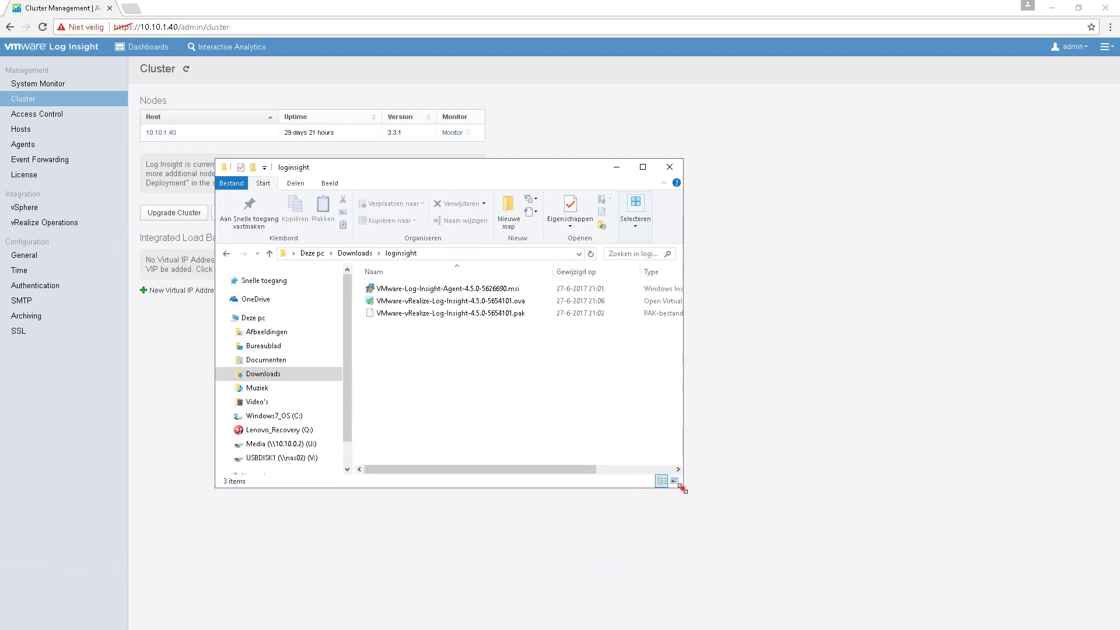
pyautogui.moveTo(681, 488); pyautogui.dragTo(833, 541)
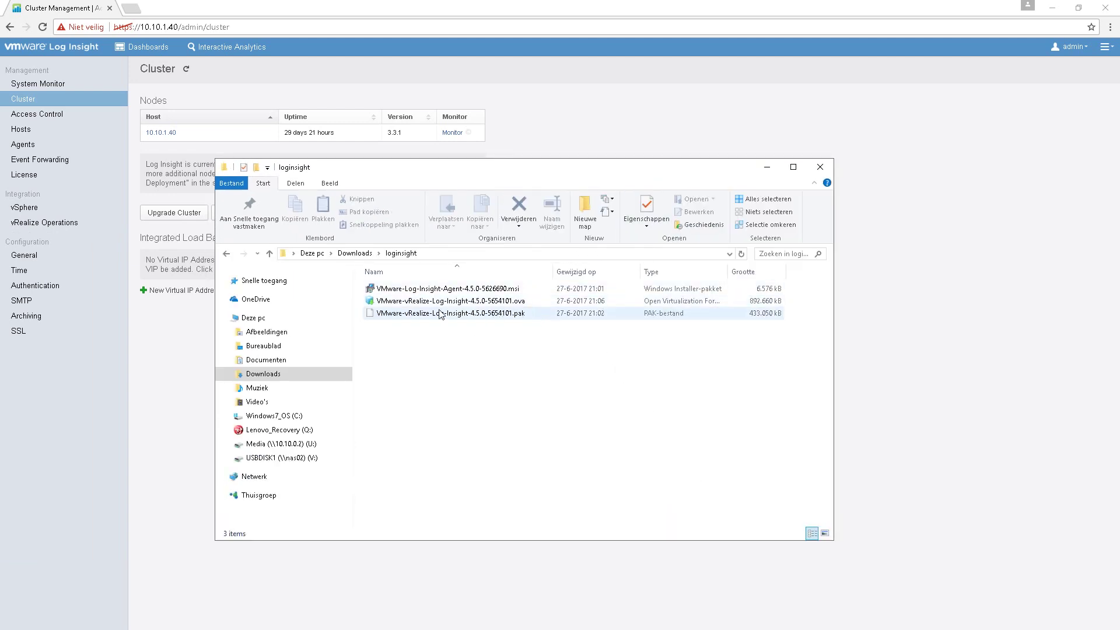
pyautogui.click(518, 315)
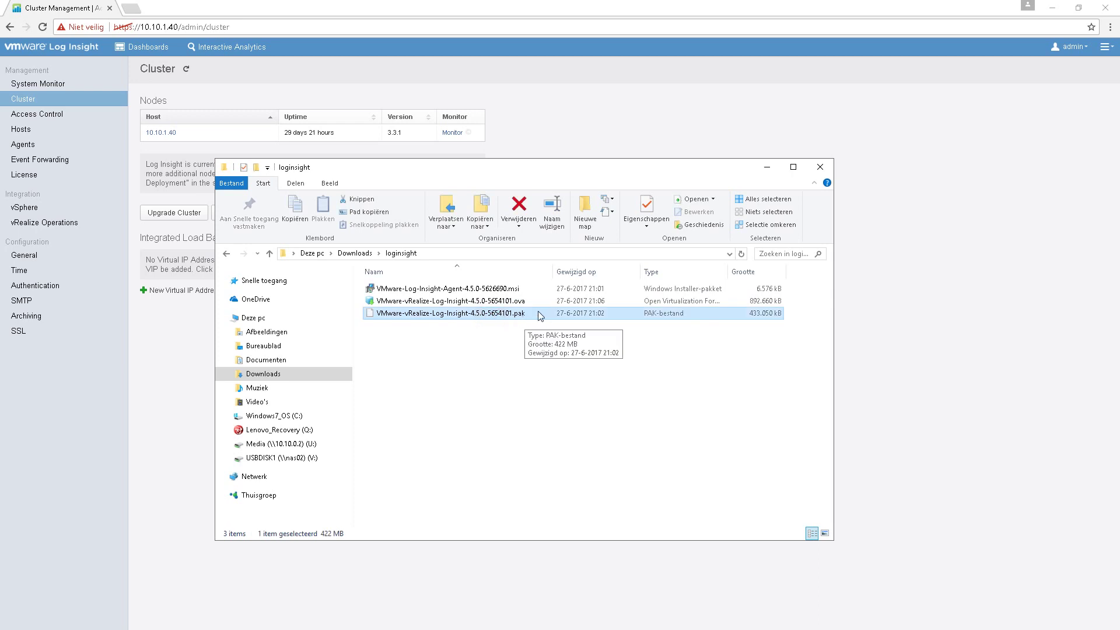
pyautogui.click(448, 302)
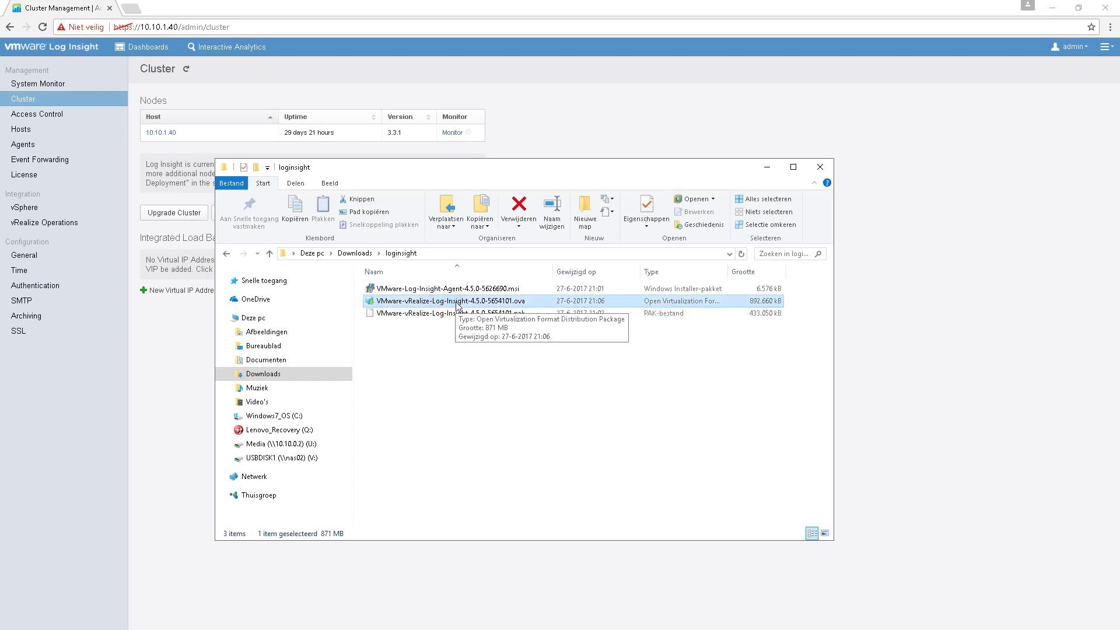
pyautogui.click(482, 288)
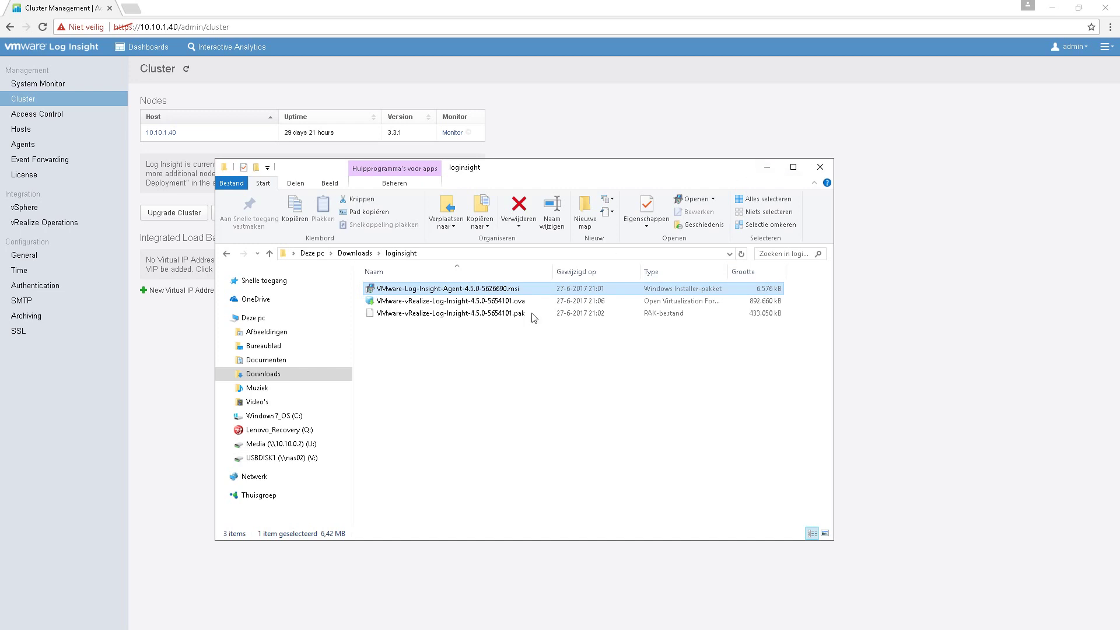
pyautogui.click(533, 313)
# - Start Upgrade Cluster and pick VMware-vRealize-Log-Insight-4.5.0-5654101.pak from the loginsight folder
pyautogui.click(775, 168)
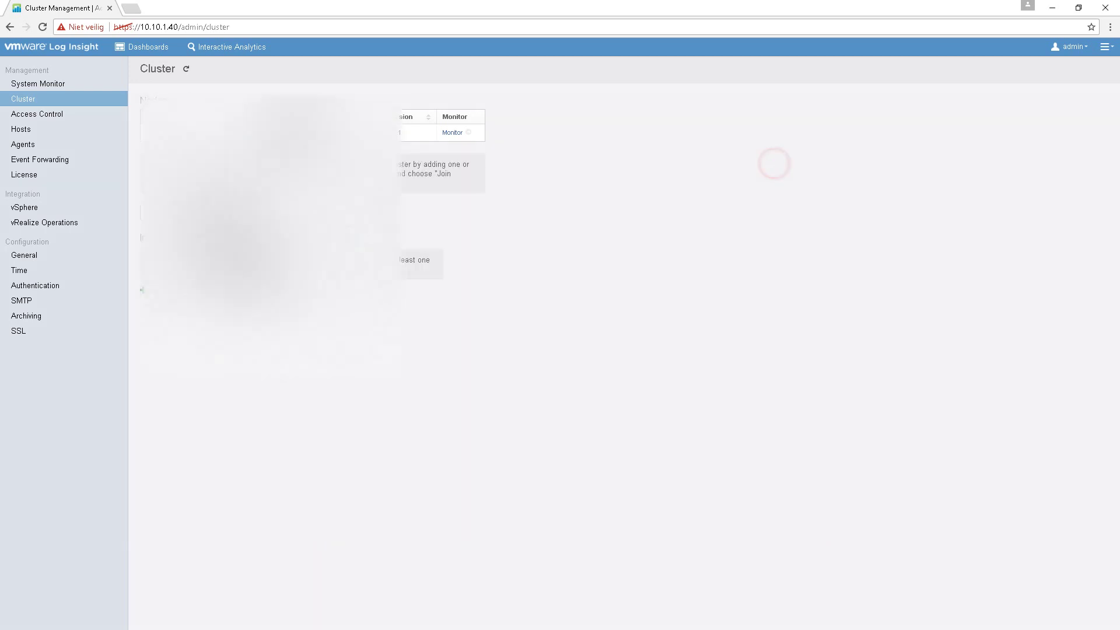
pyautogui.click(422, 240)
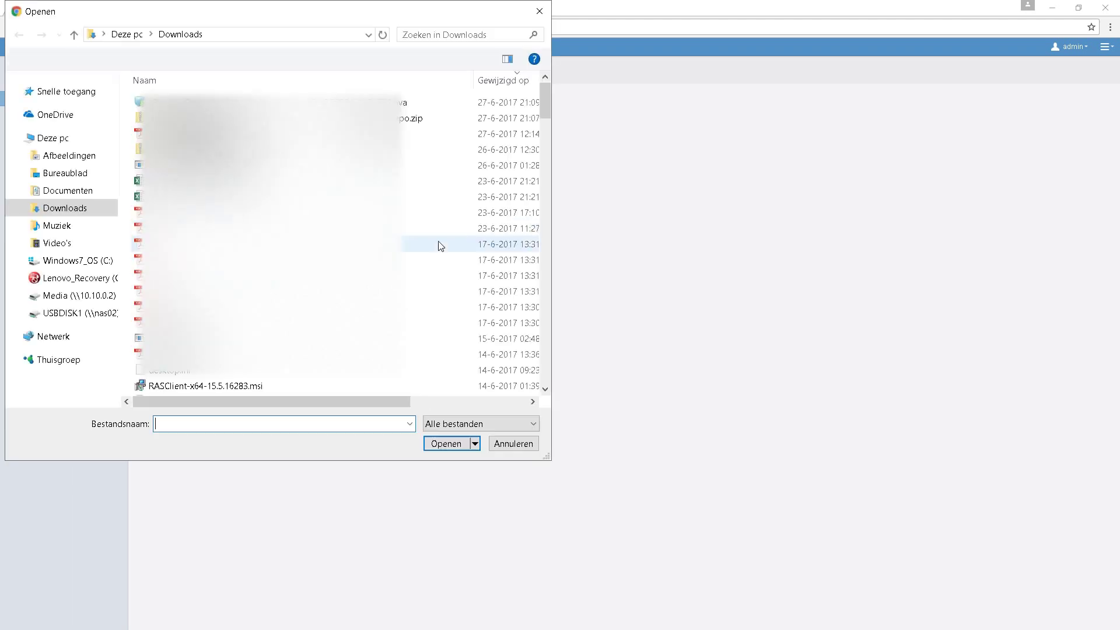
pyautogui.click(181, 82)
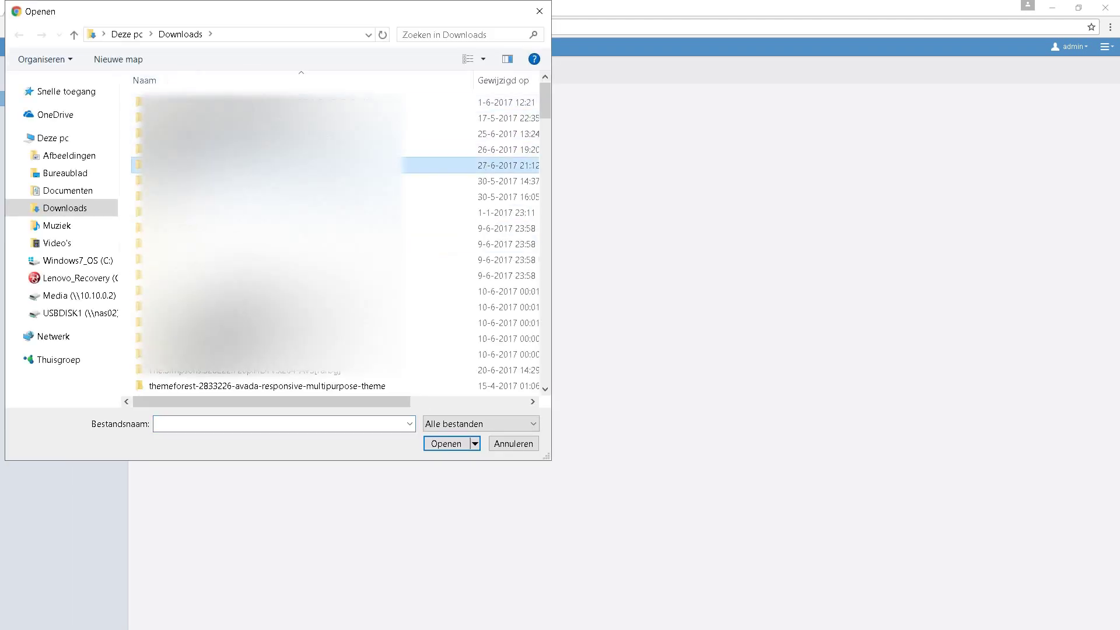
pyautogui.doubleClick(226, 166)
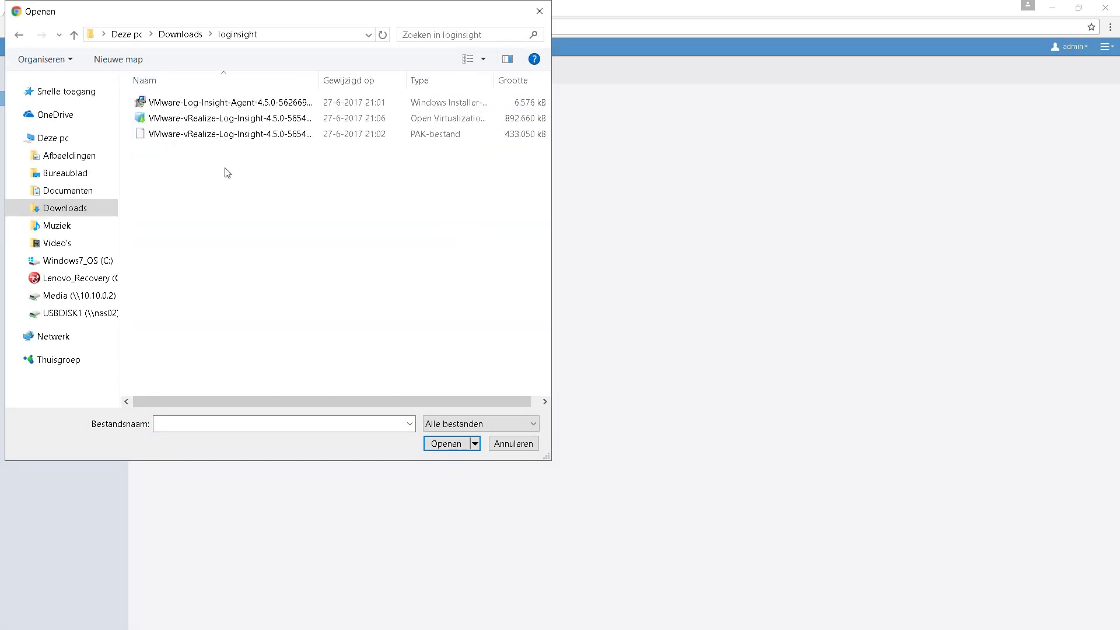
pyautogui.doubleClick(227, 133)
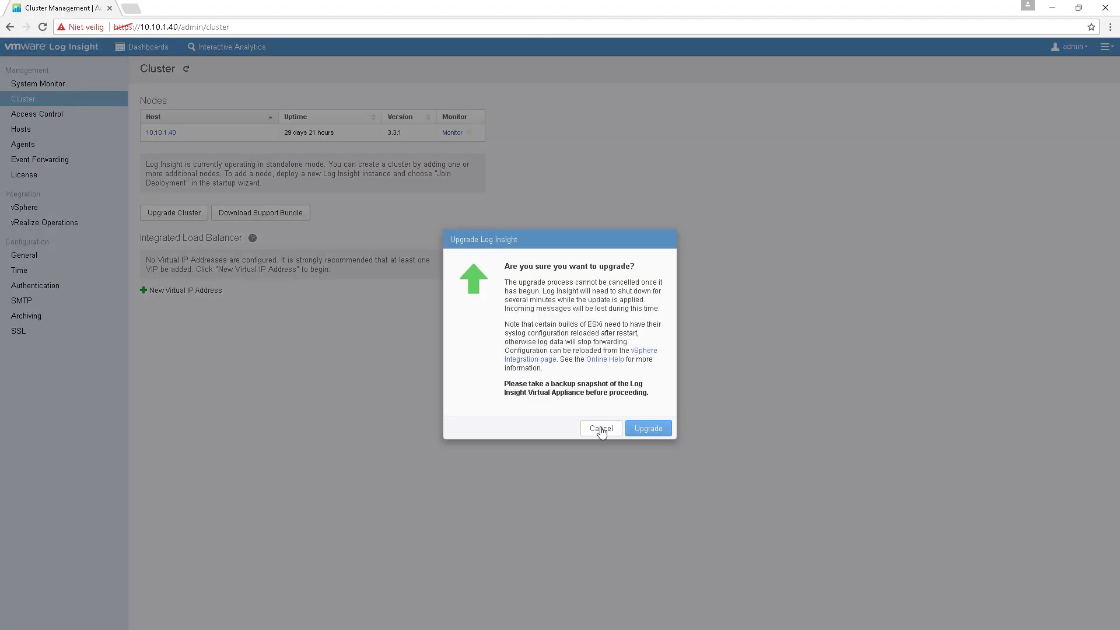
# - Confirm the 4.5.0 PAK upgrade and accept the license agreement after scrolling through it
pyautogui.click(642, 431)
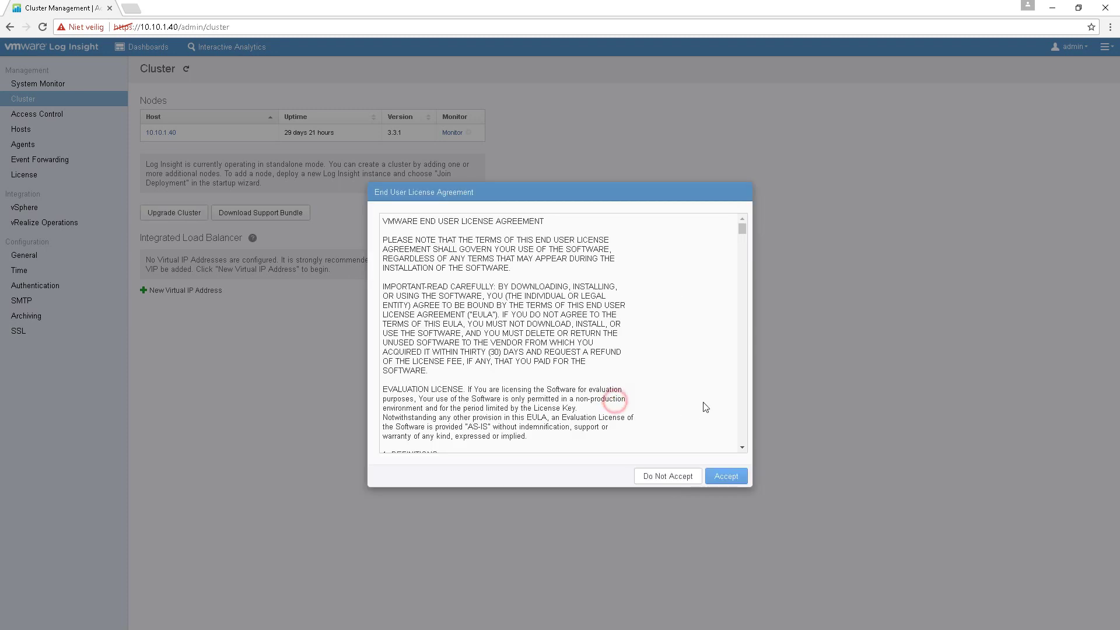
pyautogui.moveTo(742, 228); pyautogui.dragTo(742, 437)
pyautogui.click(725, 476)
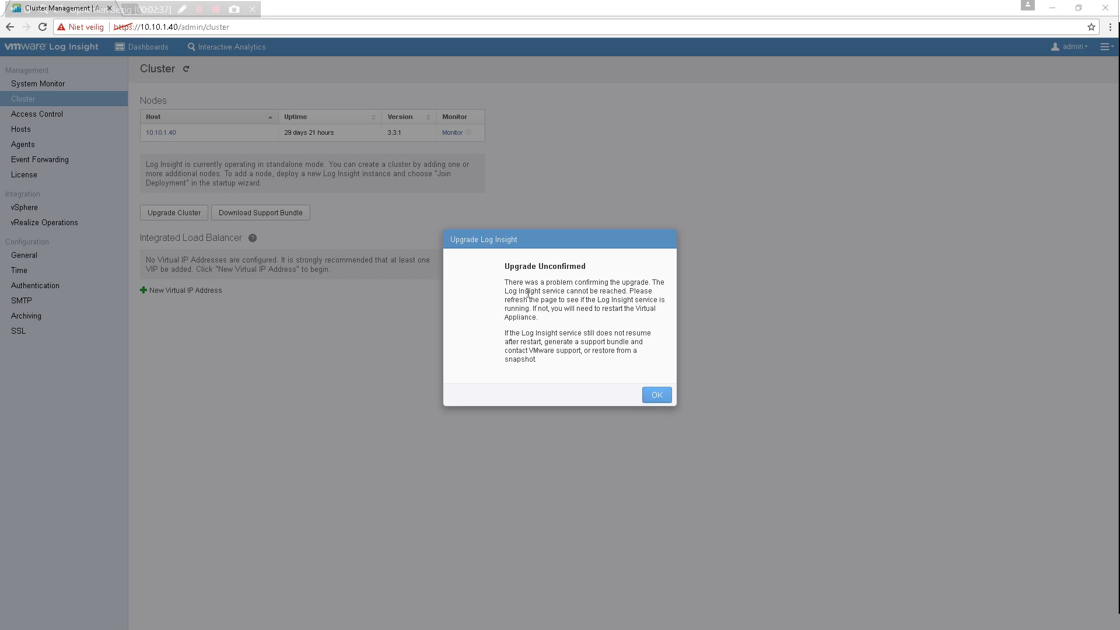
pyautogui.moveTo(510, 266); pyautogui.dragTo(561, 267)
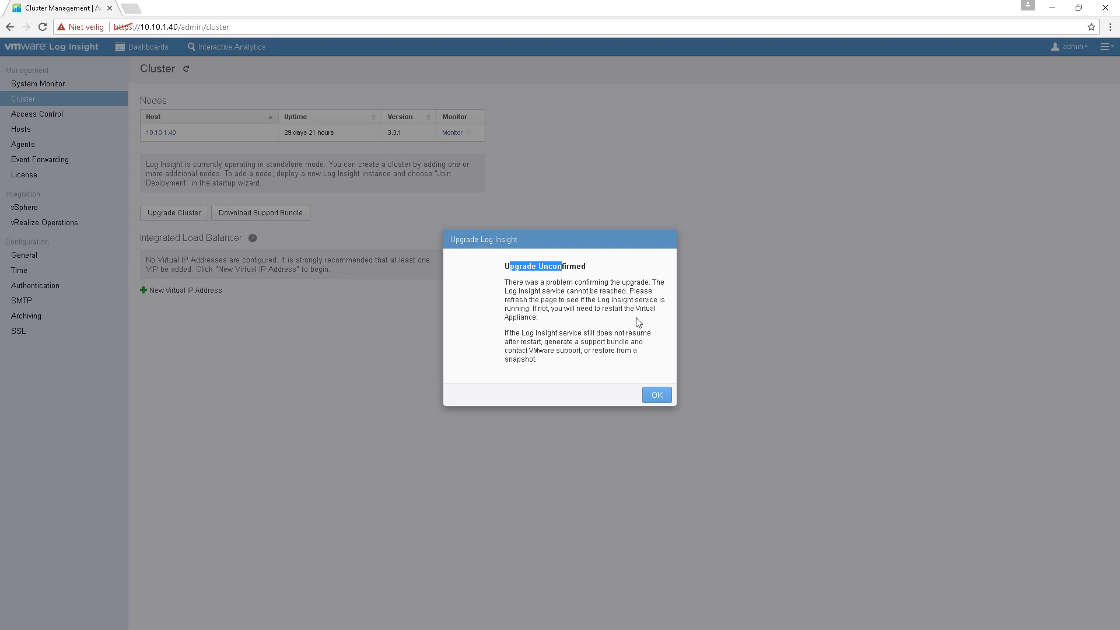
# - Dismiss the Upgrade Unconfirmed warning and reload the cluster page
pyautogui.click(656, 396)
pyautogui.click(43, 27)
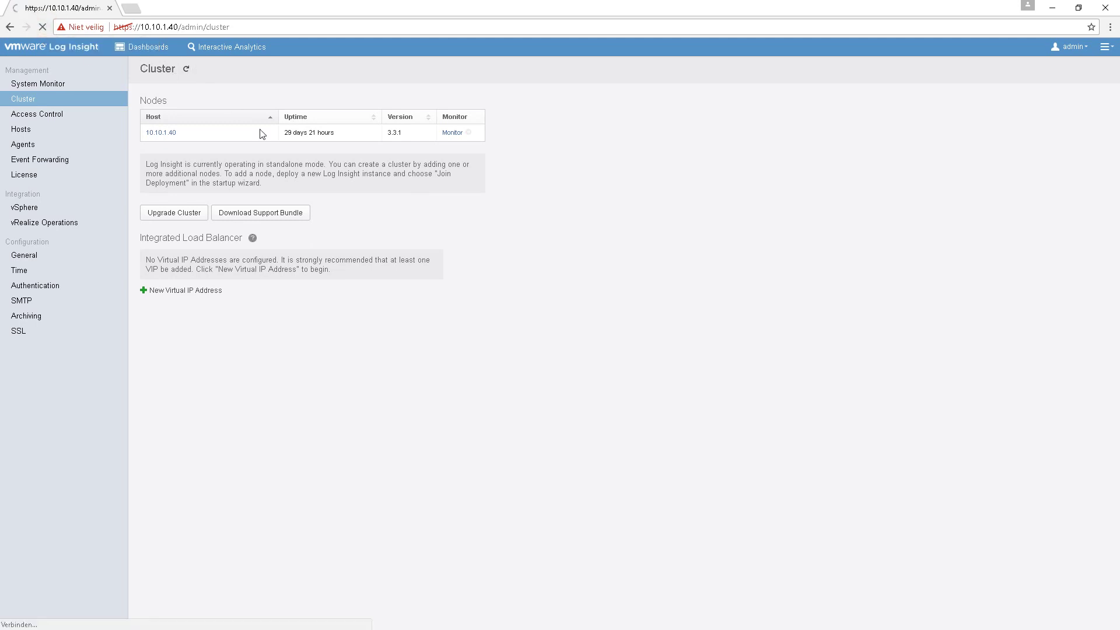
# - Remove /cluster from the address and load the appliance at 10.10.1.40 directly
pyautogui.doubleClick(166, 27)
pyautogui.press('BackSpace')
pyautogui.press('BackSpace')
pyautogui.press('Return')
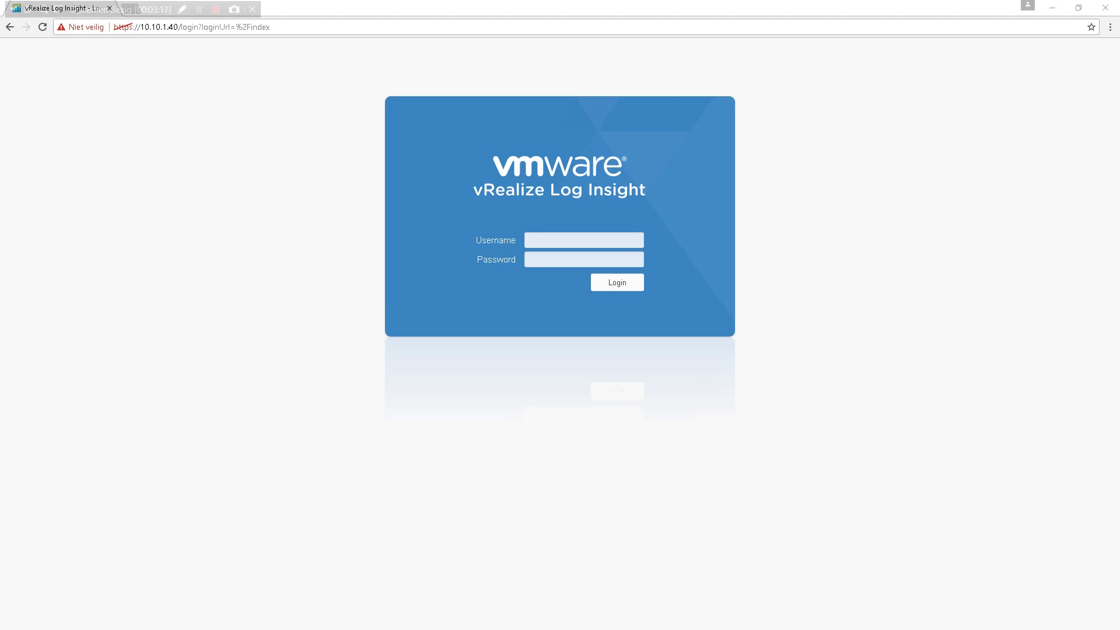
# - Log in as admin with the account password and open the version information page
pyautogui.click(539, 238)
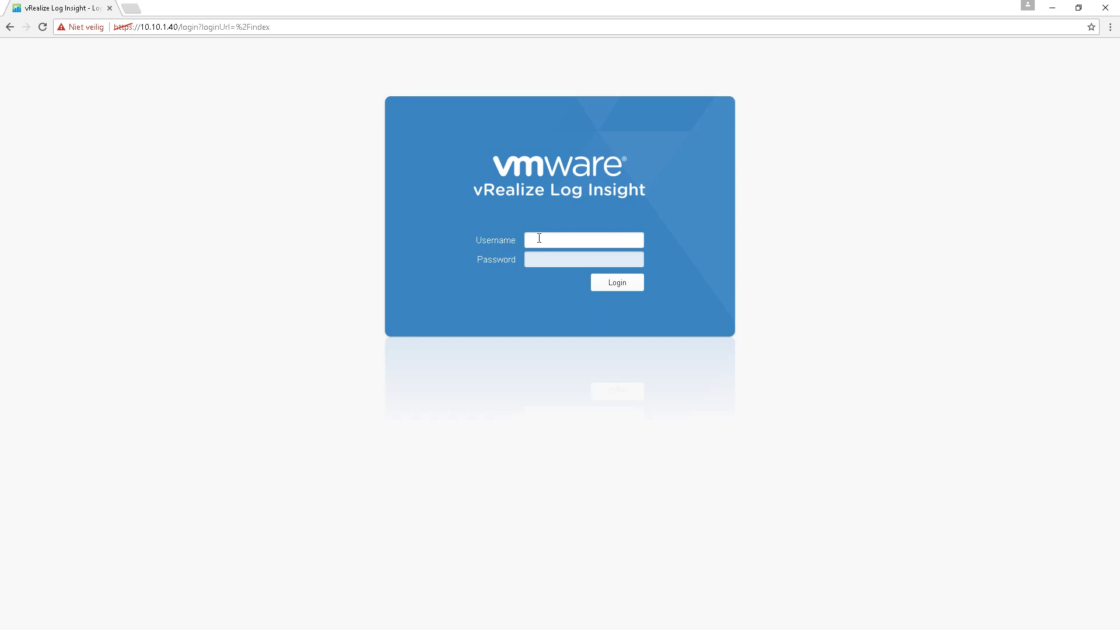
pyautogui.write('admin')
pyautogui.press('Tab')
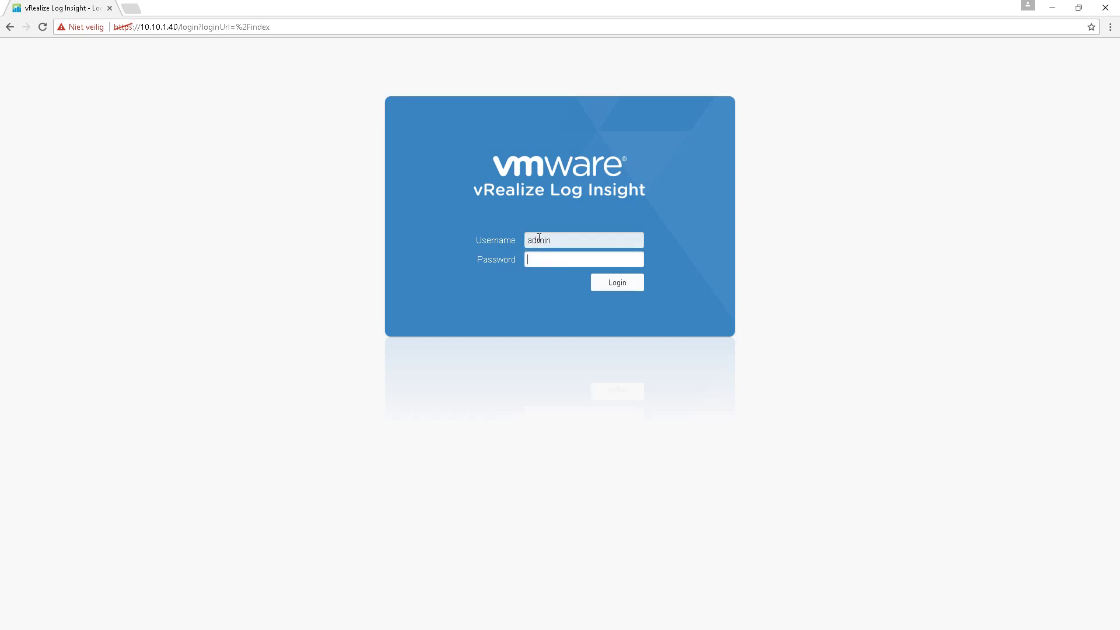
pyautogui.write('••••••••••••')
pyautogui.press('Return')
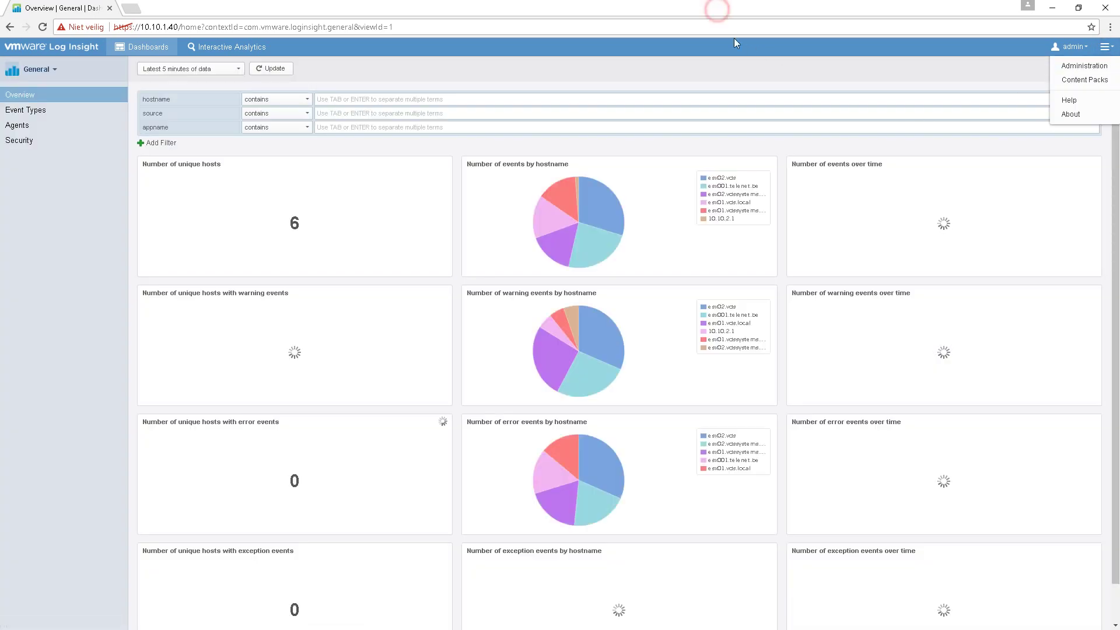
pyautogui.click(1076, 114)
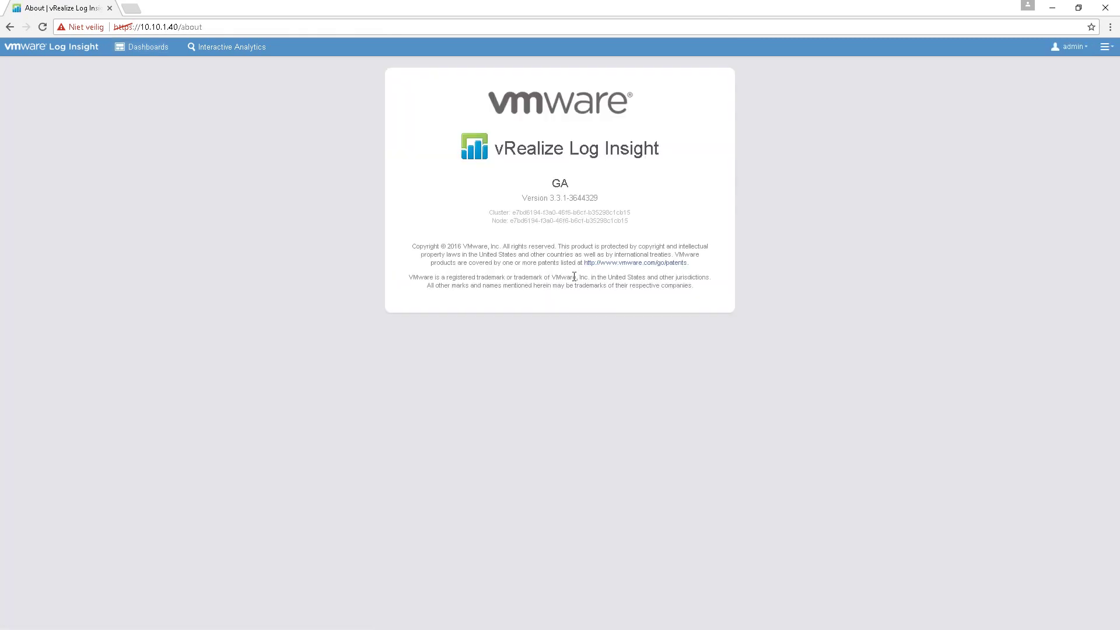
# - Highlight the 3.3.1 version string, then start a cluster upgrade to choose a package
pyautogui.moveTo(535, 197); pyautogui.dragTo(586, 198)
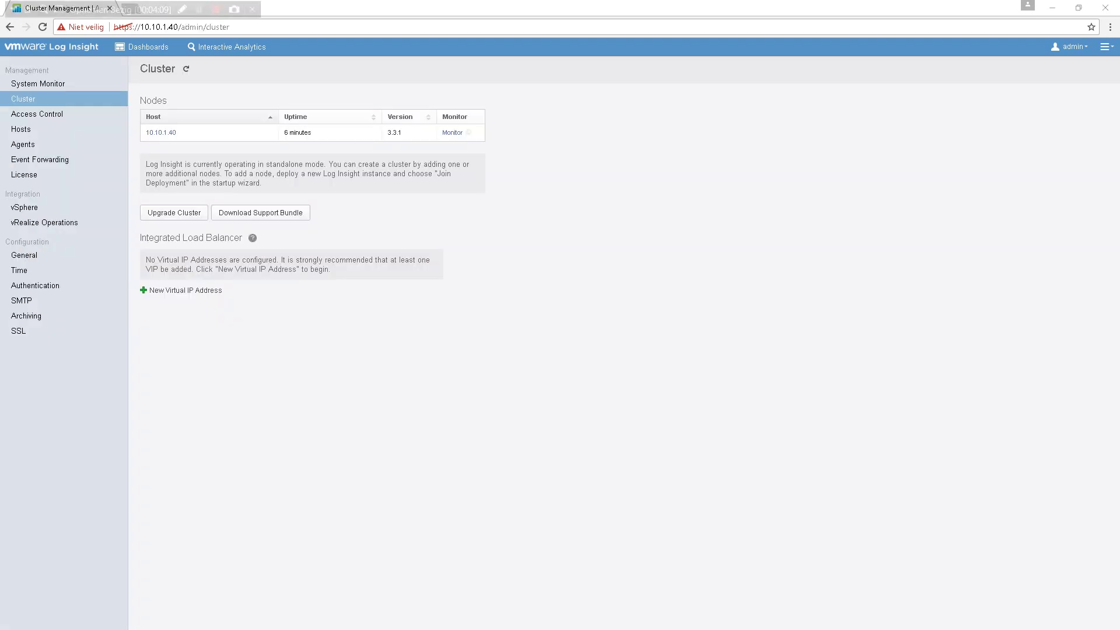
pyautogui.click(175, 212)
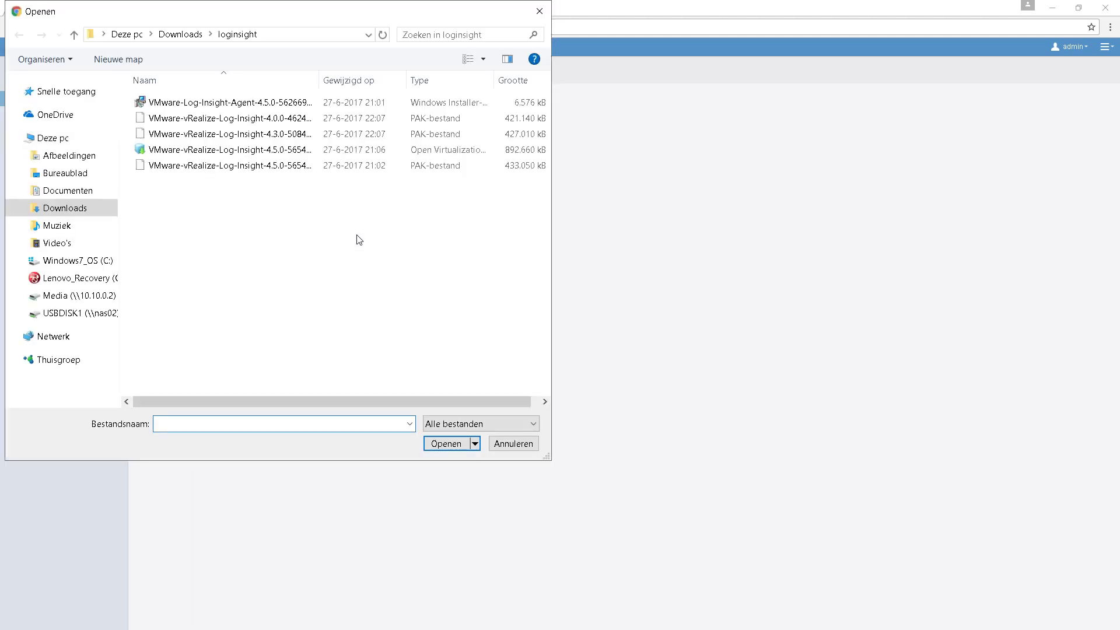
# - Start a cluster upgrade with VMware-vRealize-Log-Insight-4.0.0-4624504.pak and accept the licence agreement
pyautogui.doubleClick(320, 80)
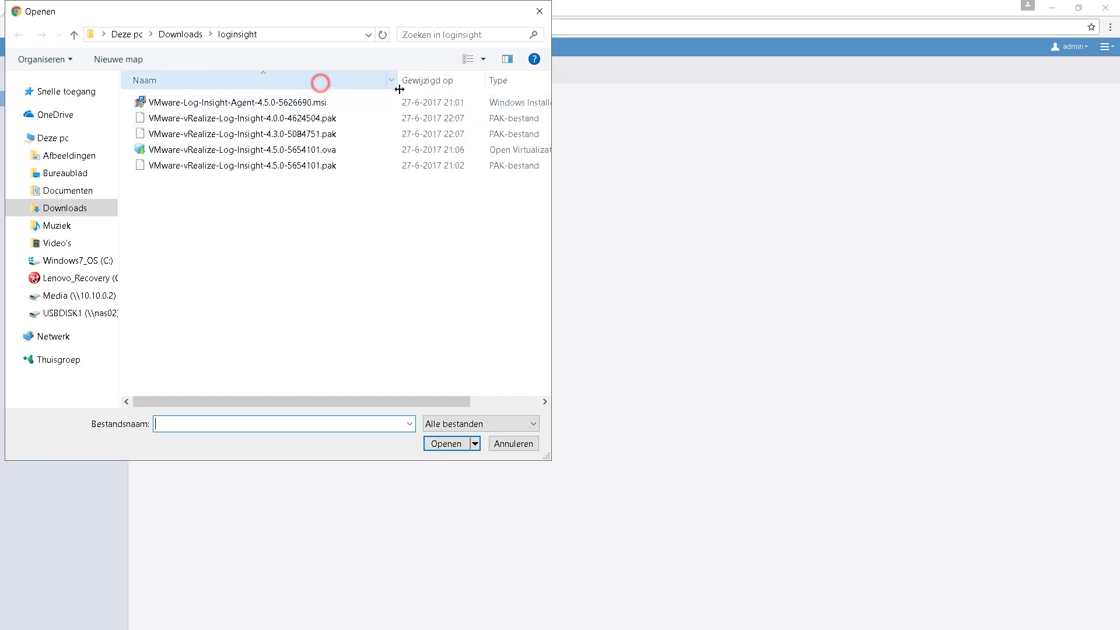
pyautogui.click(328, 119)
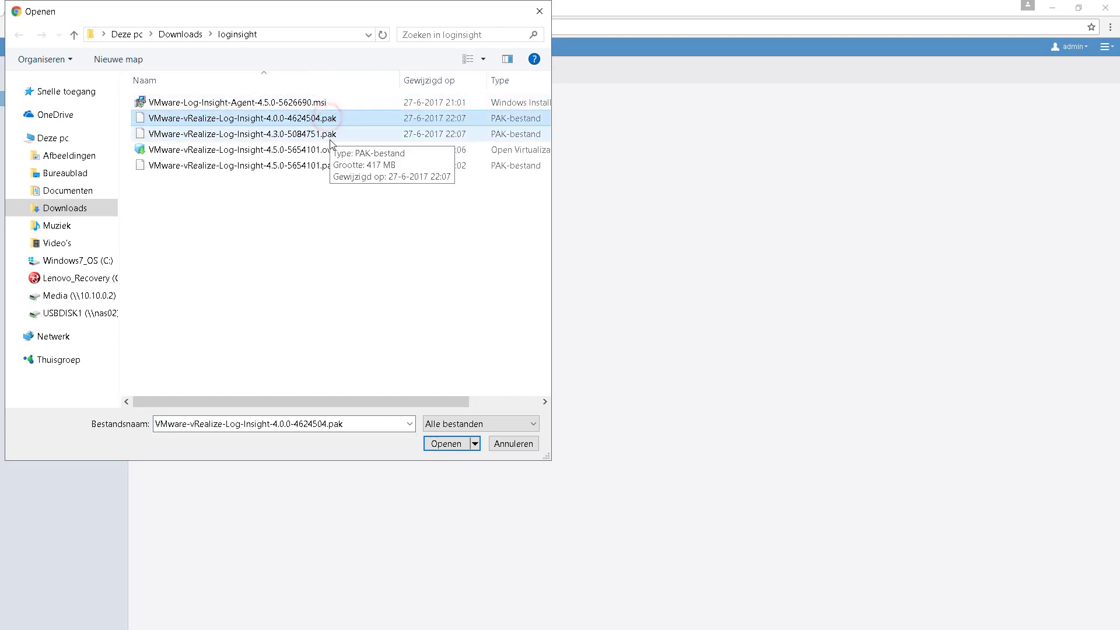
pyautogui.click(448, 444)
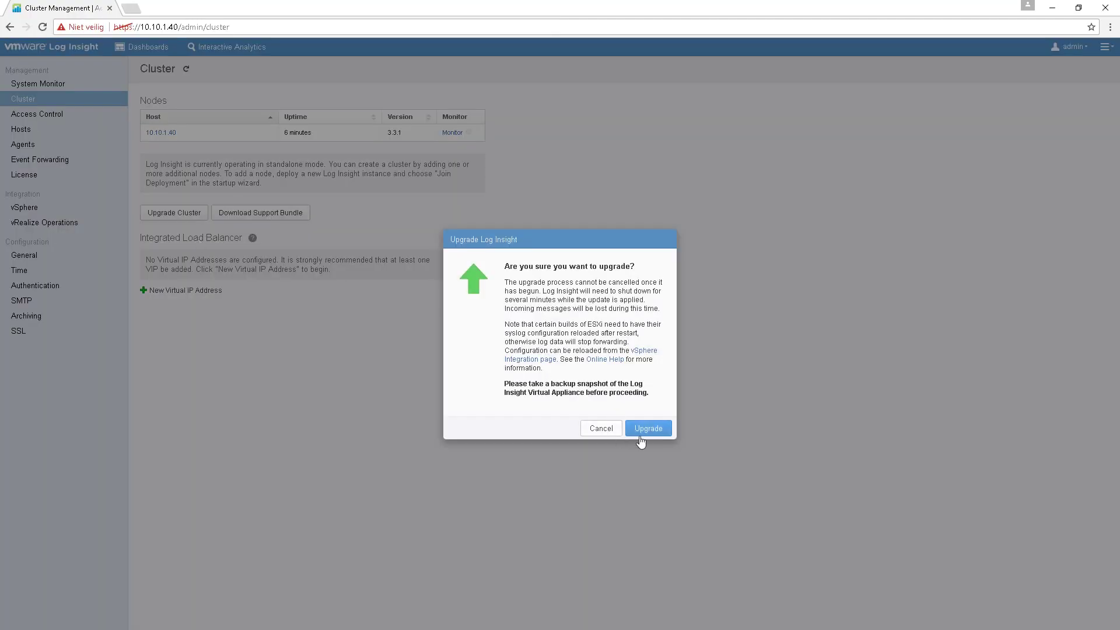
pyautogui.click(640, 430)
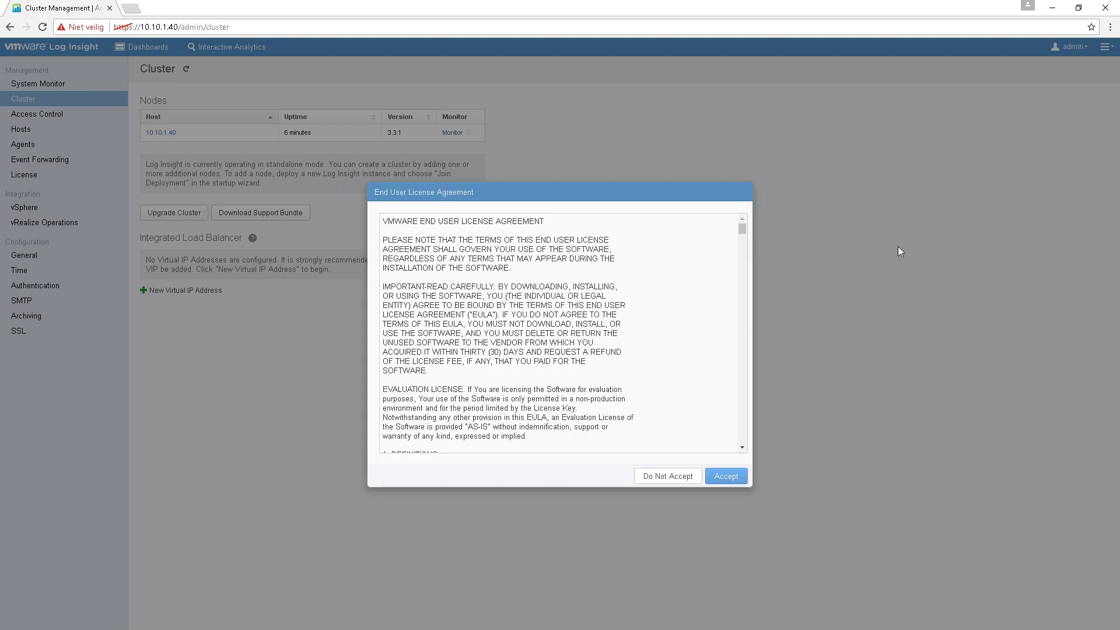
pyautogui.click(726, 476)
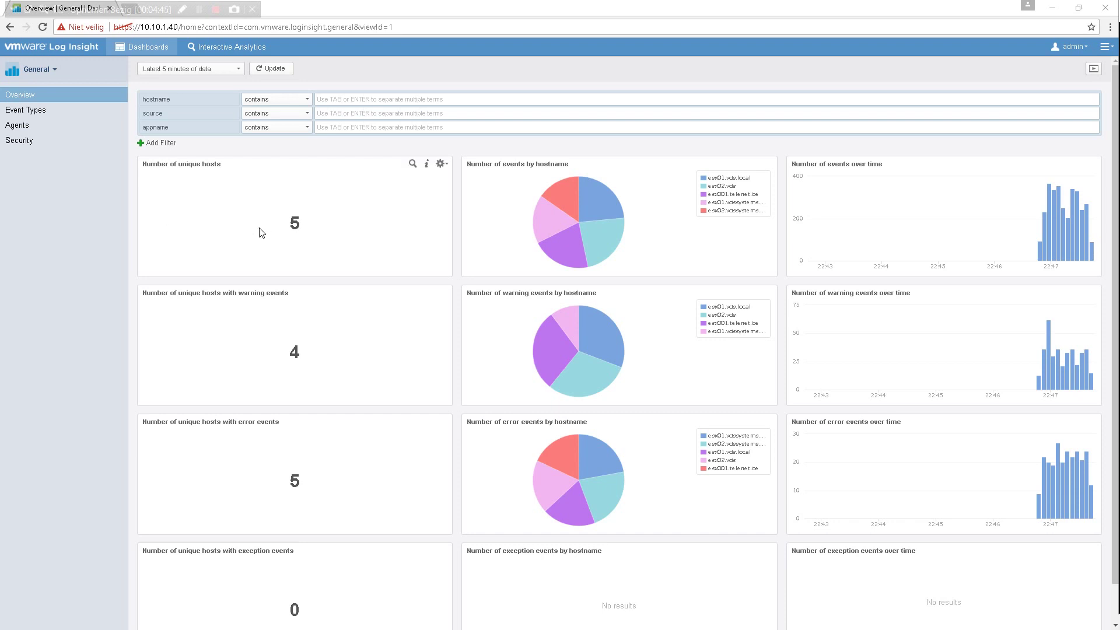
# - Check on the About page that the appliance version is still 3.3.1
pyautogui.click(1104, 47)
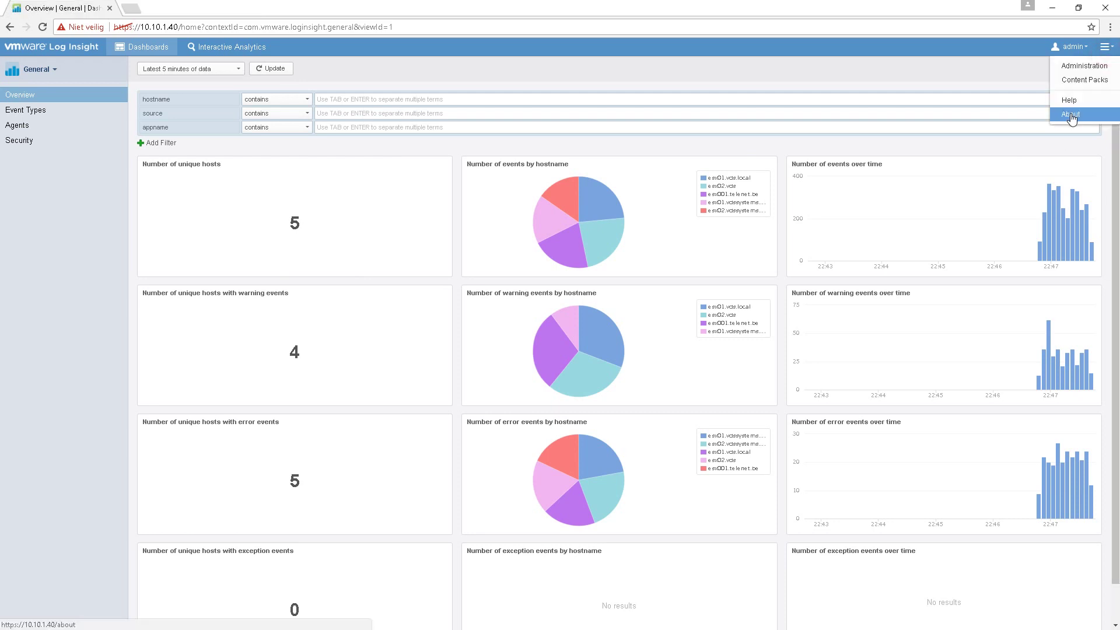
pyautogui.click(1072, 115)
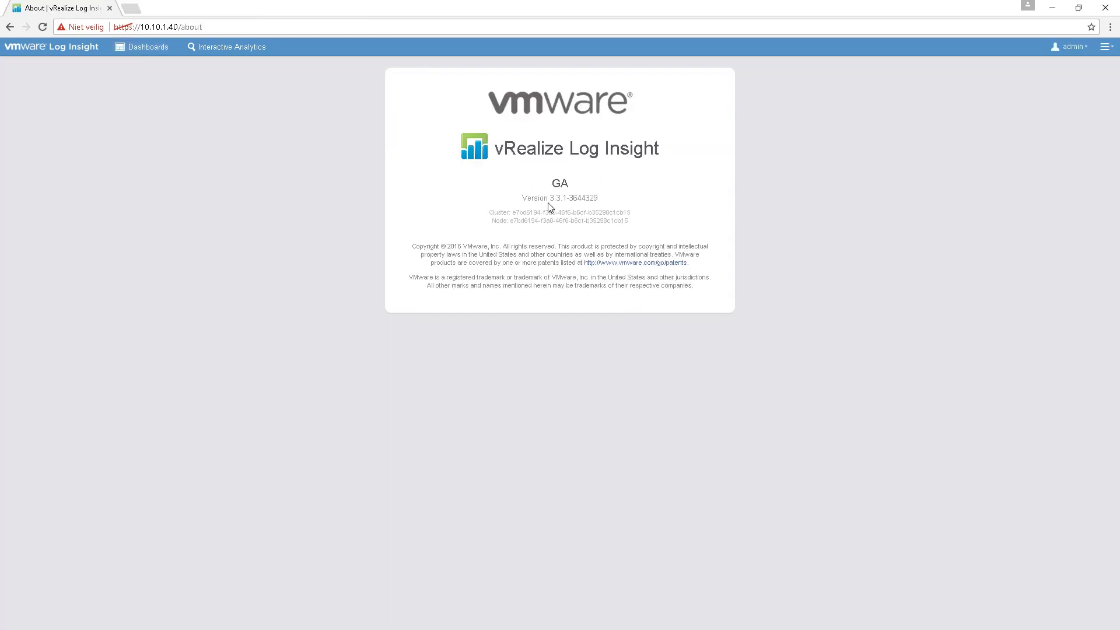
pyautogui.moveTo(548, 202); pyautogui.dragTo(570, 212)
# - Go back to the Cluster page under Administration
pyautogui.click(1106, 47)
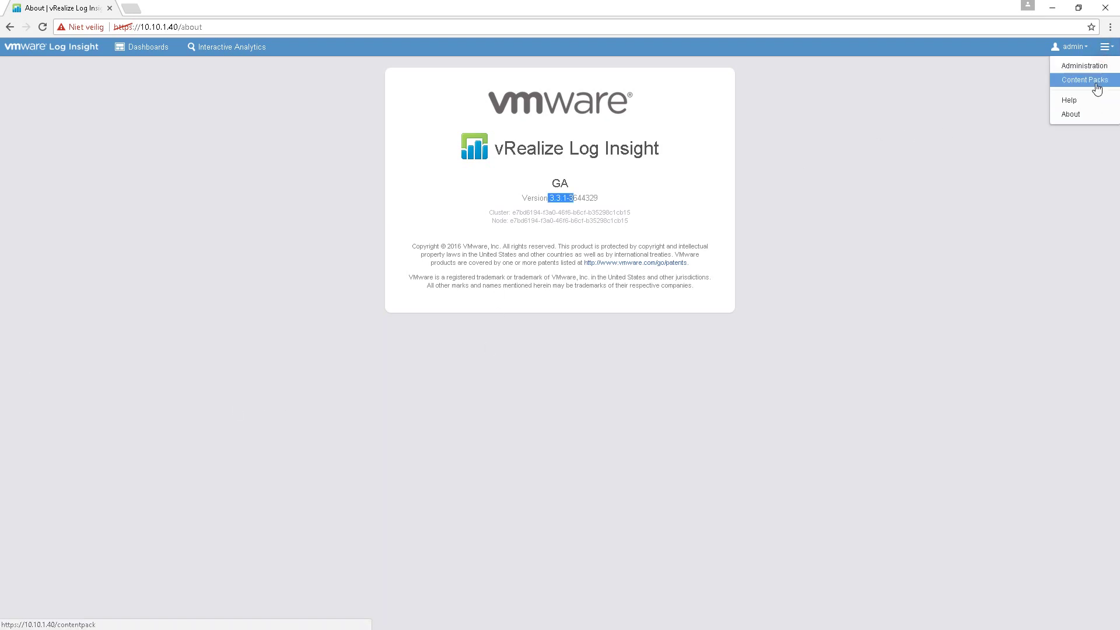
pyautogui.click(1090, 66)
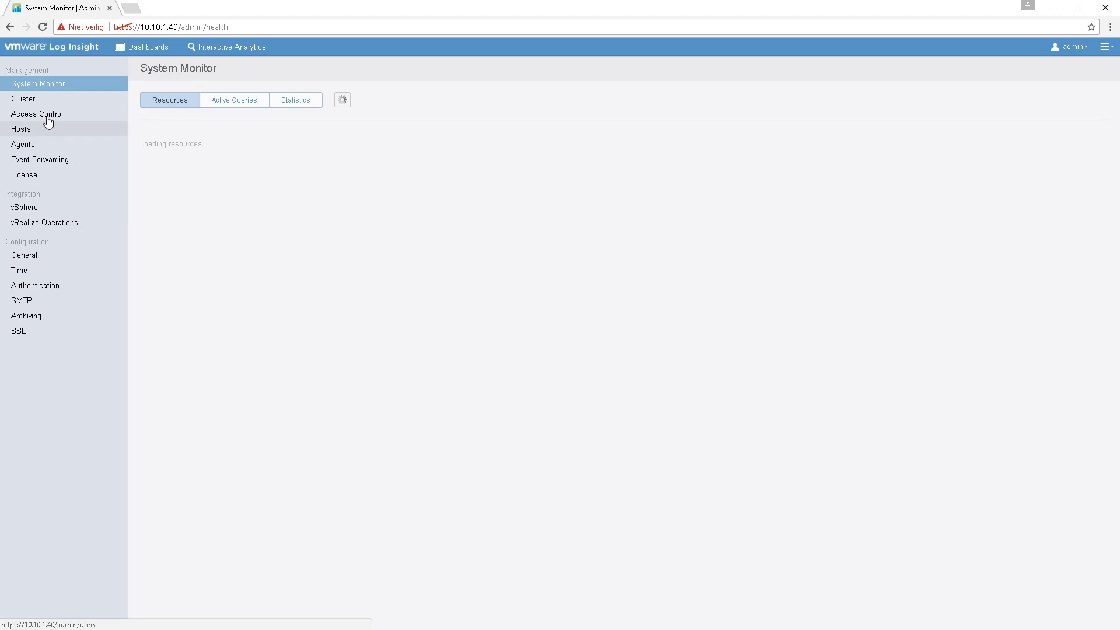
pyautogui.click(24, 99)
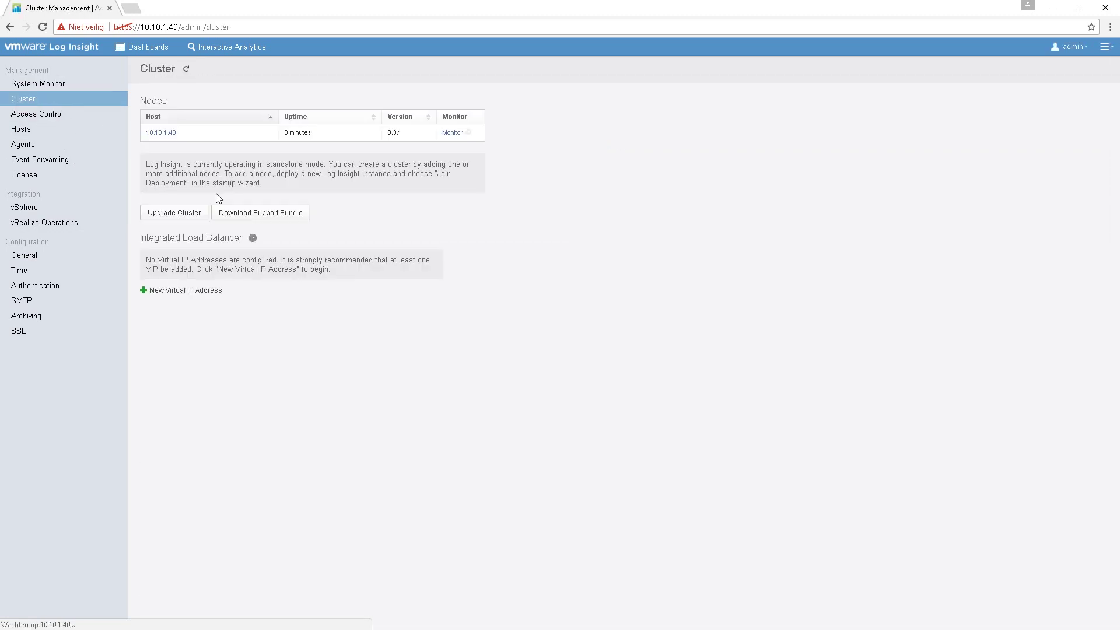
# - Upgrade the cluster with VMware-vRealize-Log-Insight-3.6.0-4202923.pak and accept the EULA
pyautogui.click(172, 217)
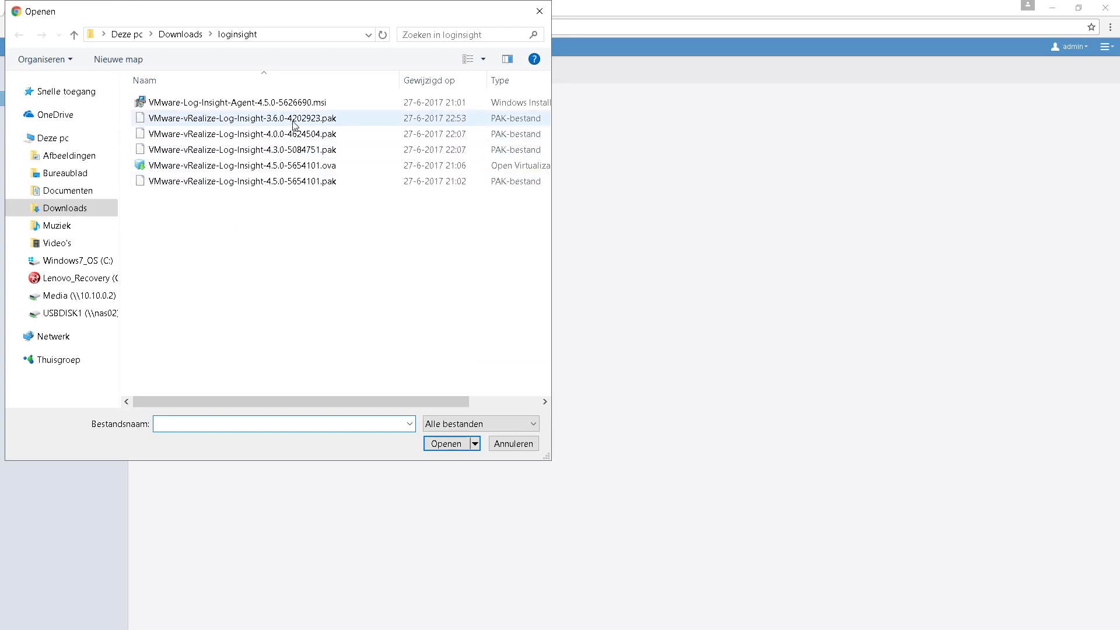
pyautogui.click(295, 118)
pyautogui.click(446, 443)
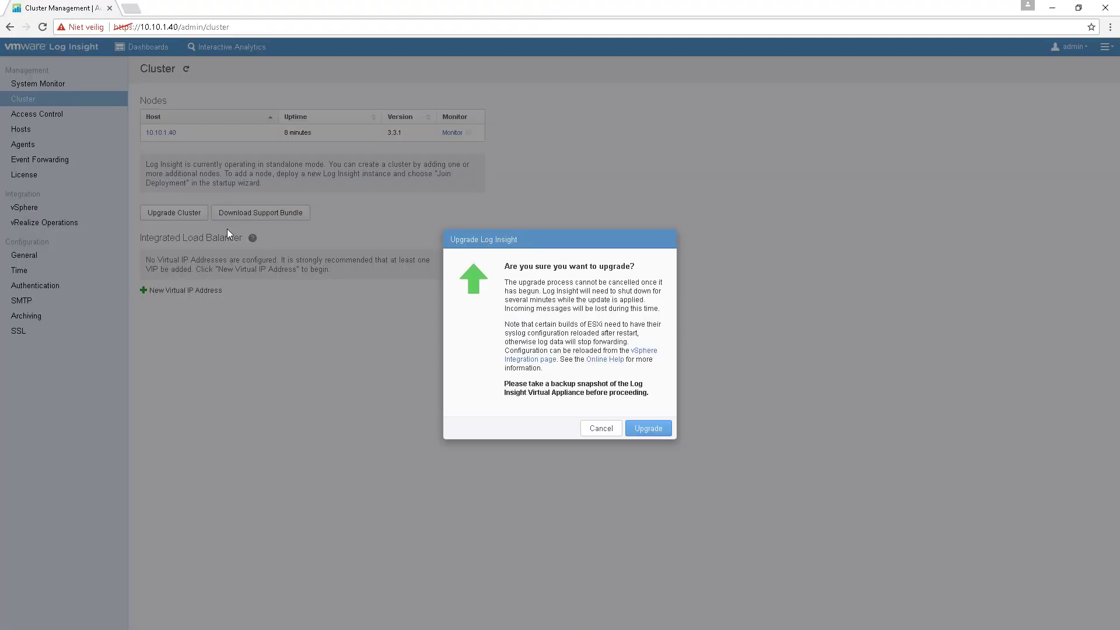
pyautogui.click(636, 429)
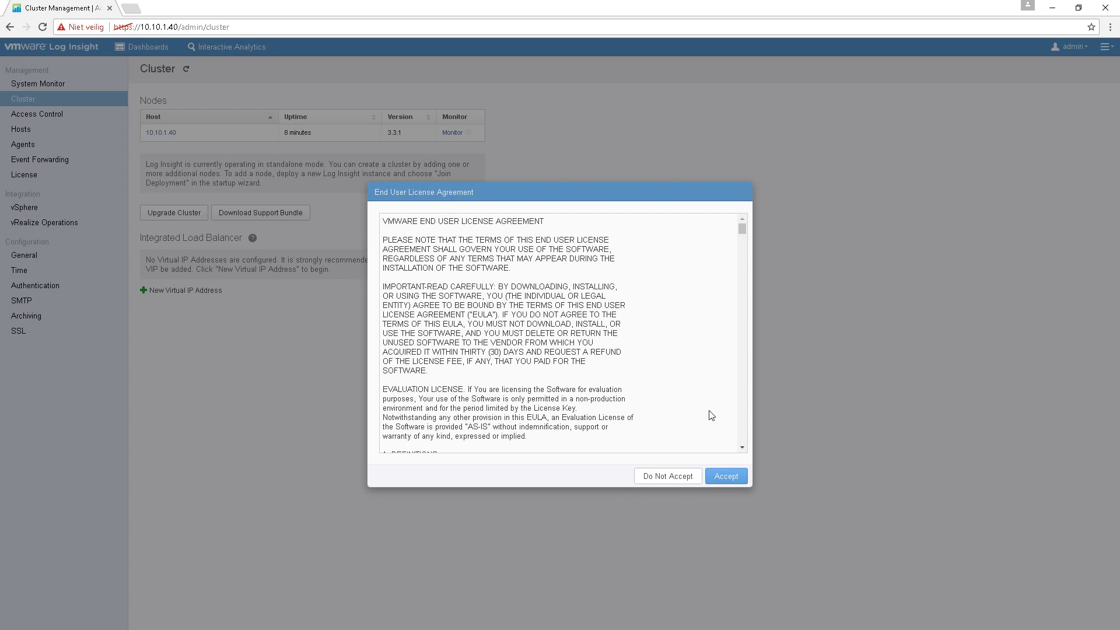
pyautogui.moveTo(746, 233); pyautogui.dragTo(743, 443)
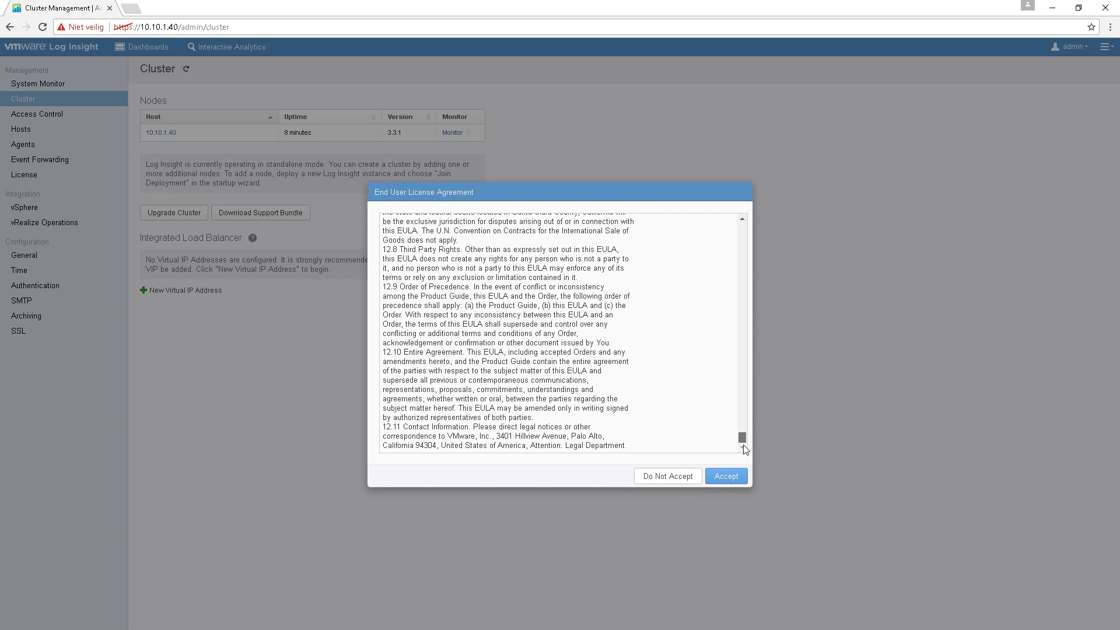
pyautogui.click(719, 475)
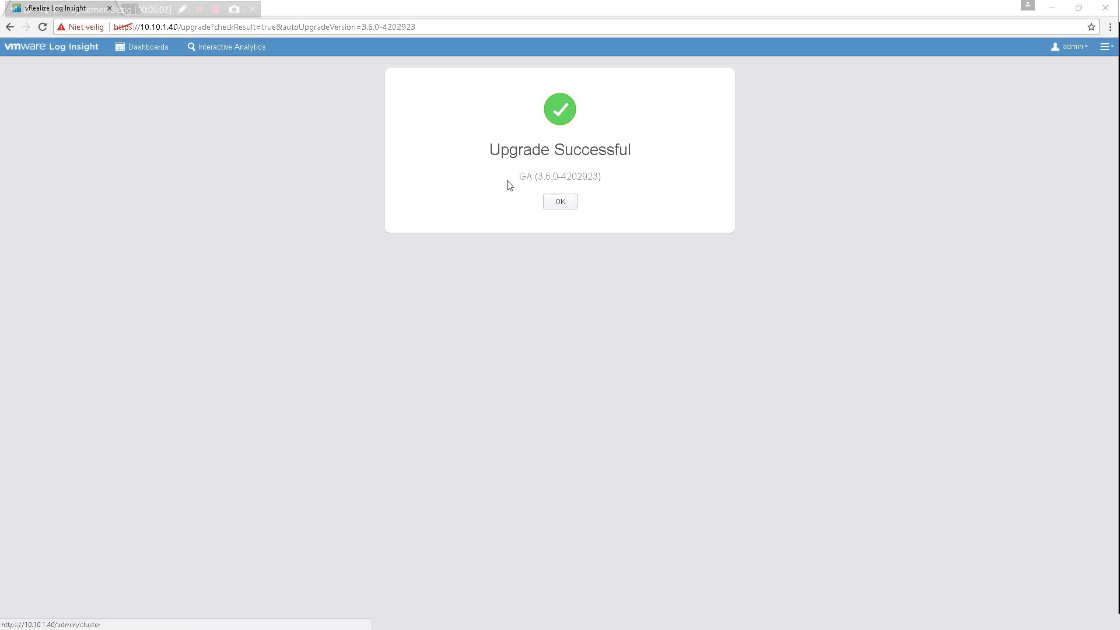
# - Dismiss the 3.6.0 success message, then upgrade with the 4.0.0-4624504.pak package and accept the EULA
pyautogui.click(560, 201)
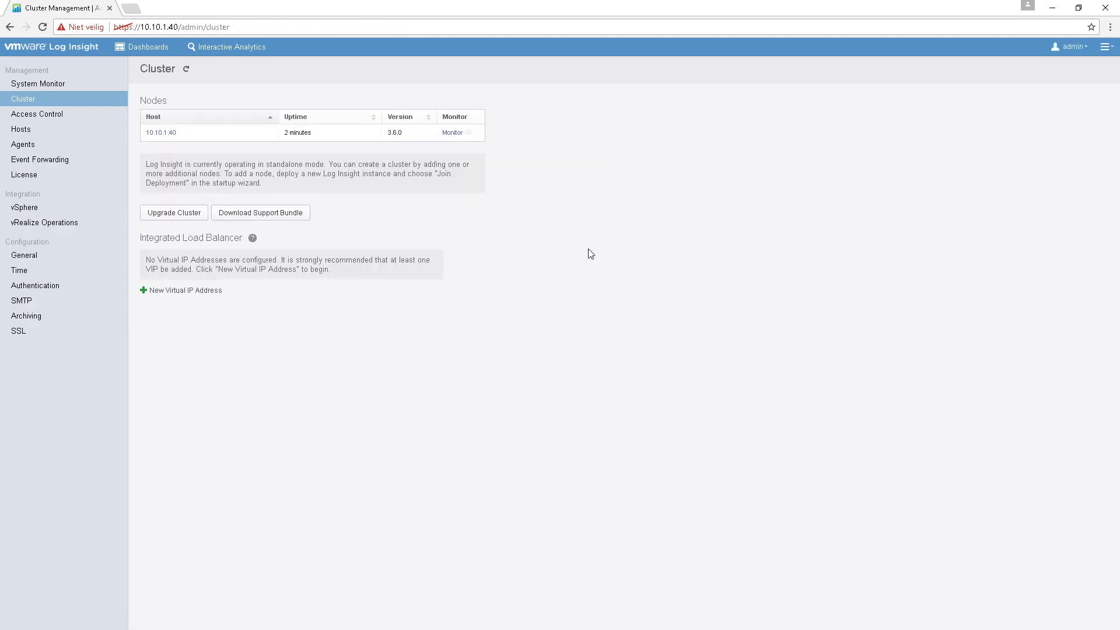
pyautogui.click(186, 211)
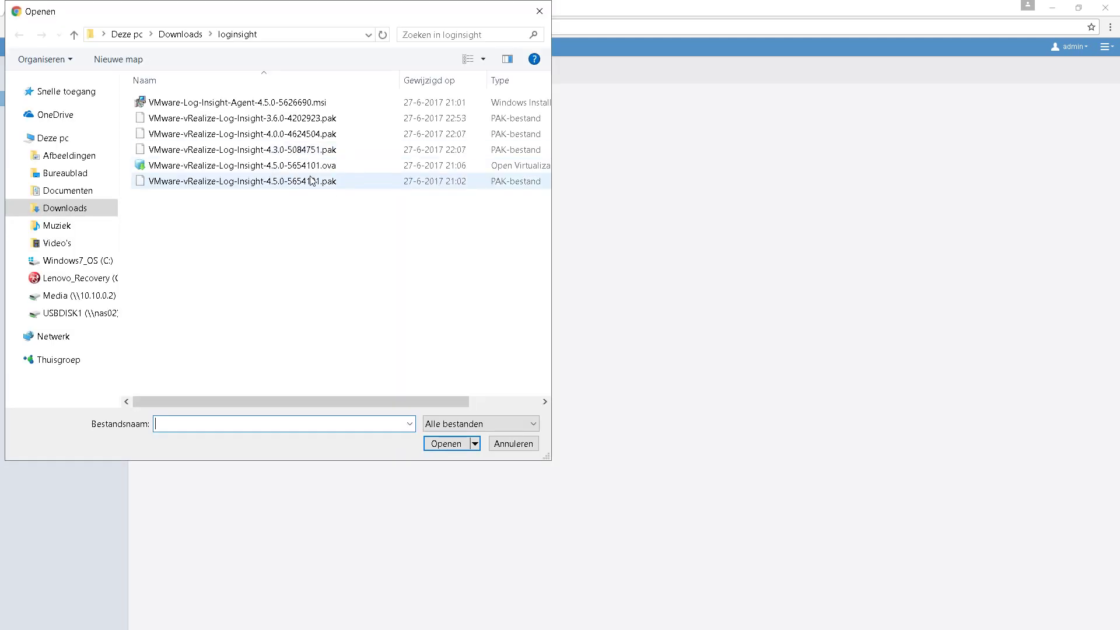
pyautogui.click(301, 135)
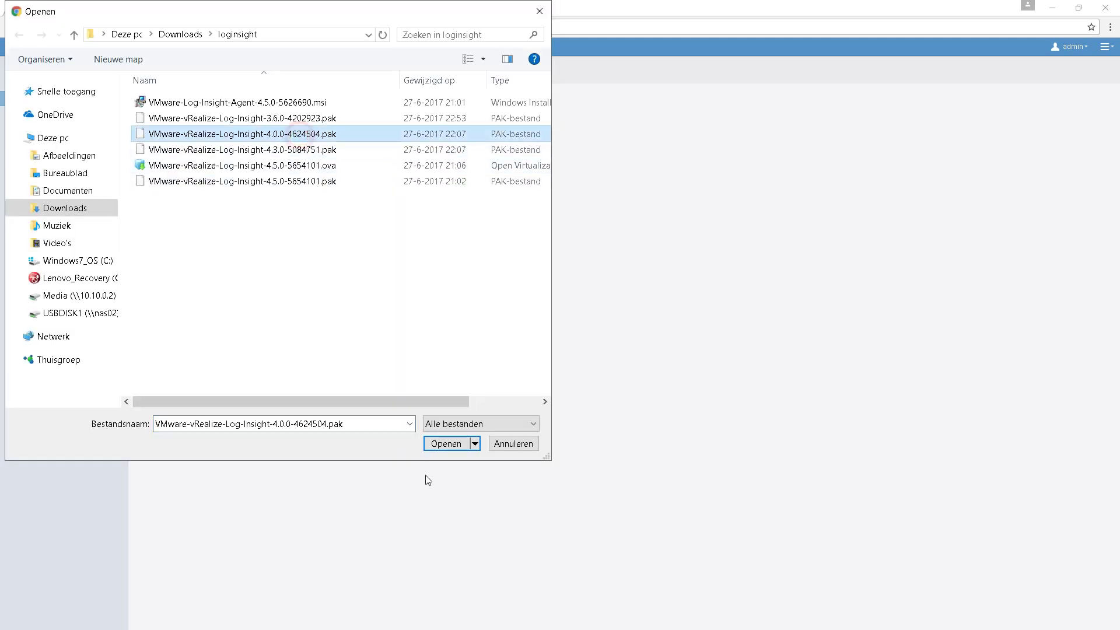
pyautogui.click(449, 443)
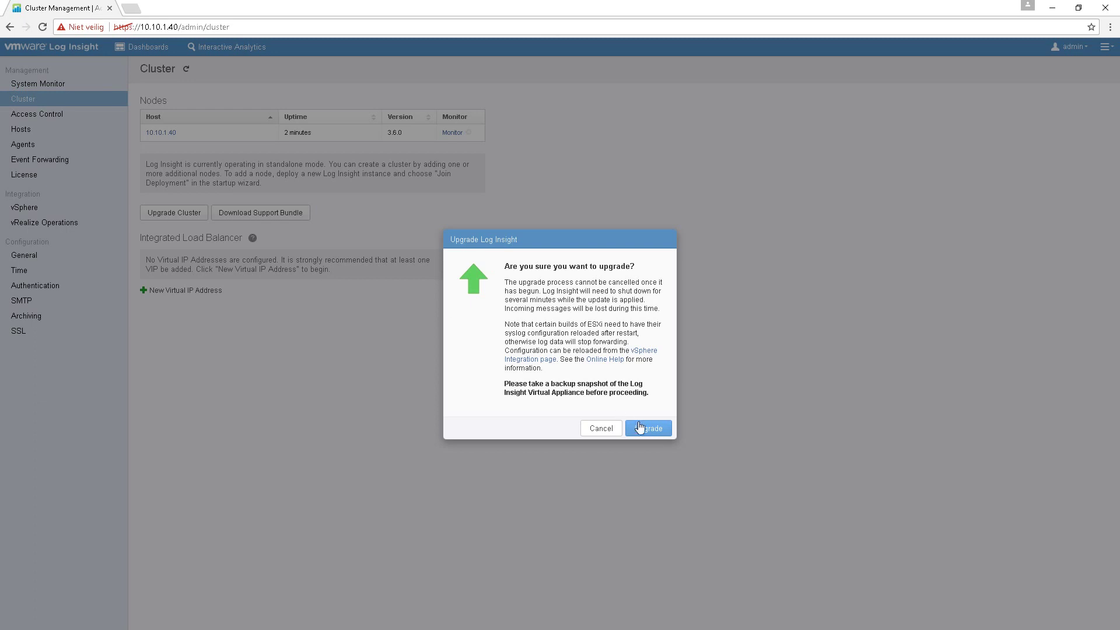
pyautogui.click(648, 428)
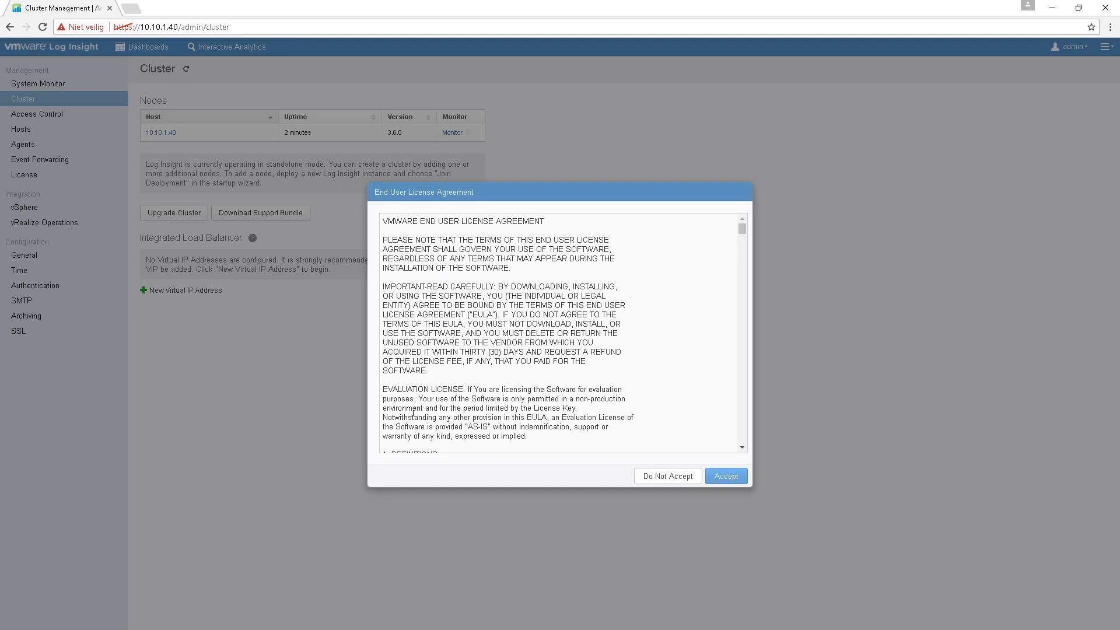
pyautogui.moveTo(742, 229); pyautogui.dragTo(729, 455)
pyautogui.click(723, 476)
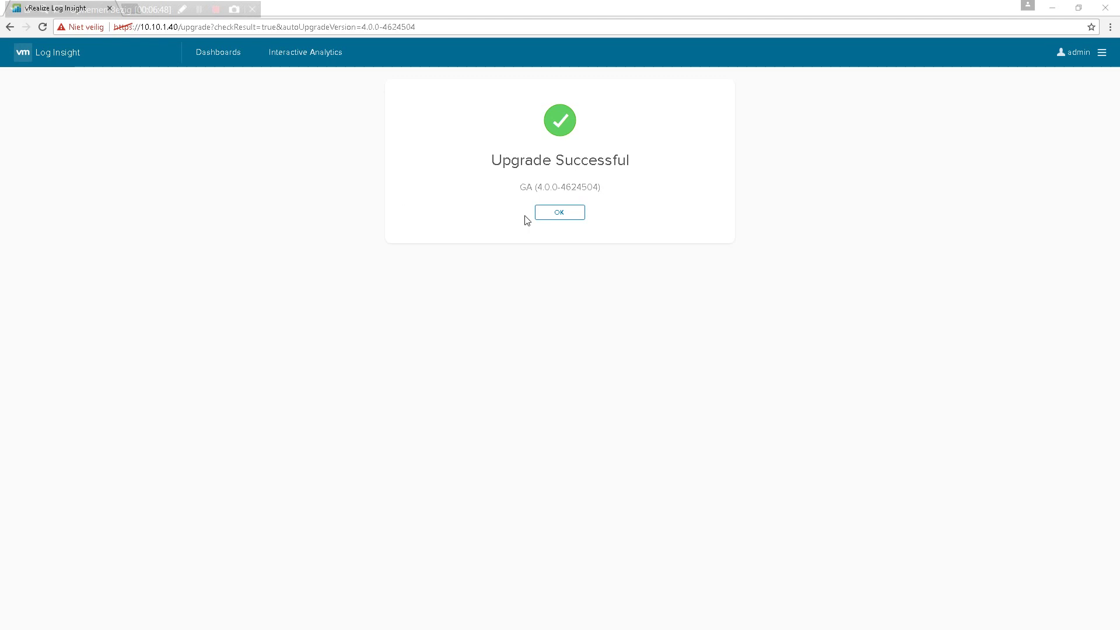
# - Note the new 4.0.0 version, dismiss the success message and view the Agents page
pyautogui.moveTo(558, 187); pyautogui.dragTo(532, 188)
pyautogui.click(559, 213)
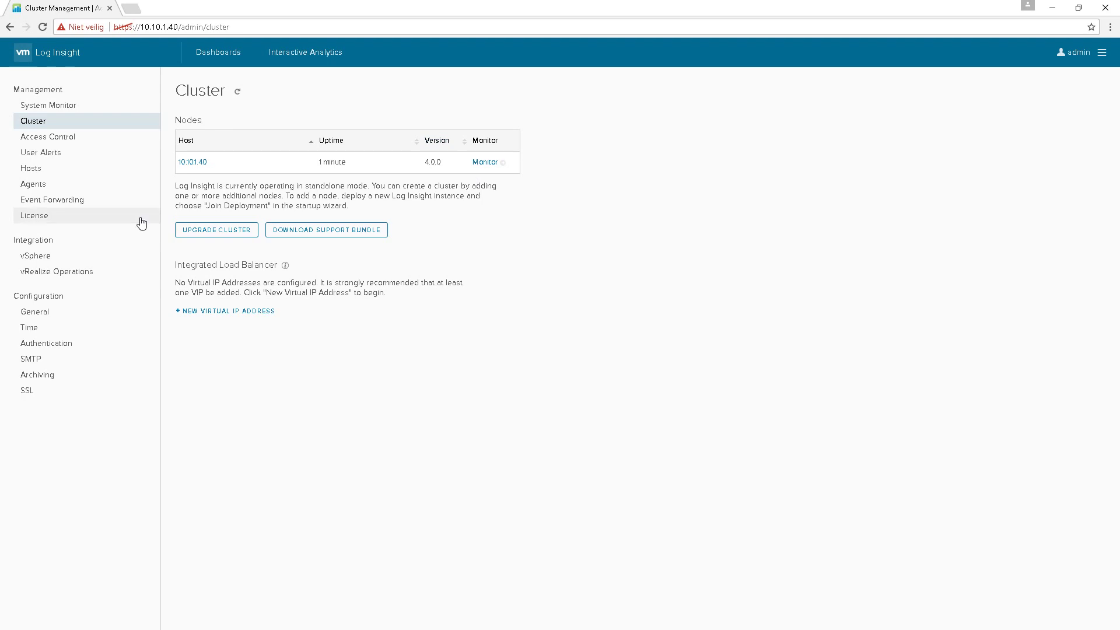
pyautogui.click(25, 184)
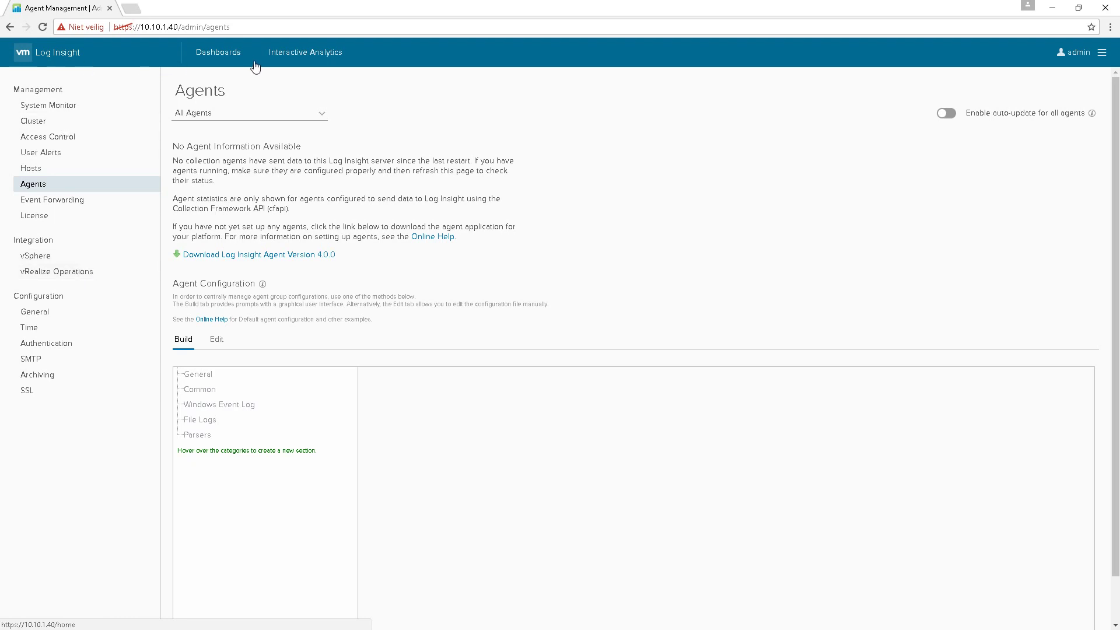
# - Check Content Packs for updates, then return to the Administration Cluster page
pyautogui.click(1102, 54)
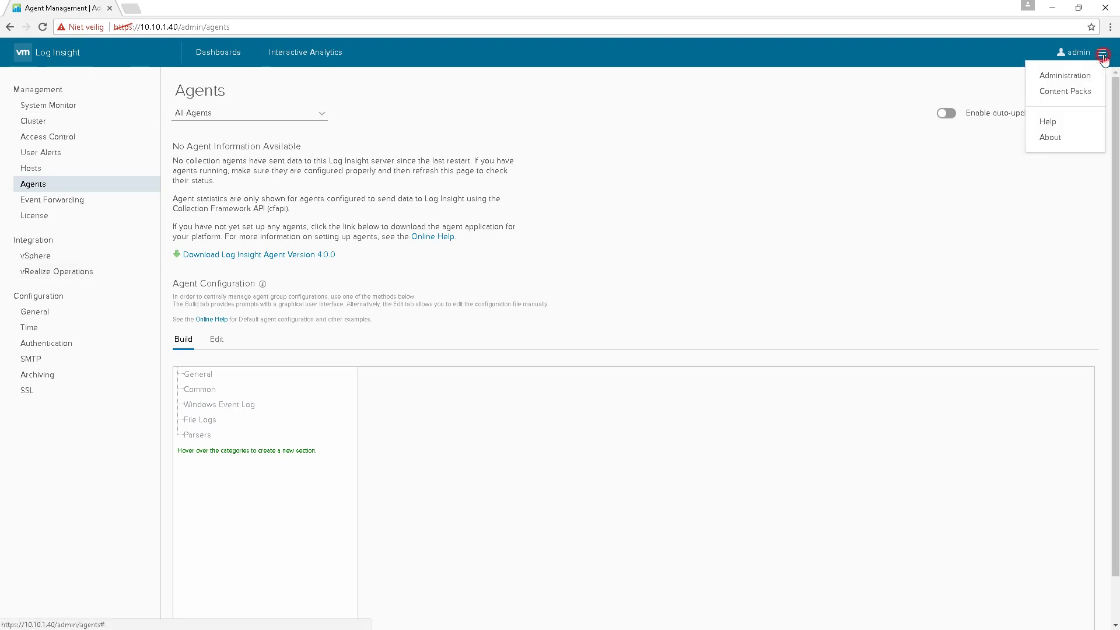
pyautogui.click(1077, 92)
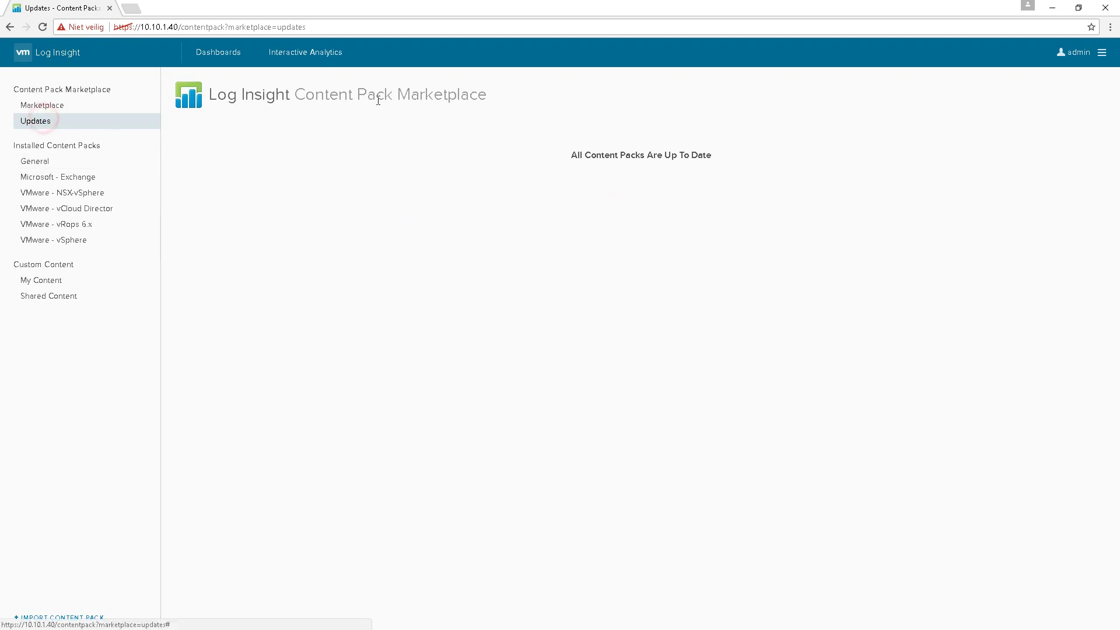
pyautogui.click(1102, 56)
pyautogui.click(1052, 75)
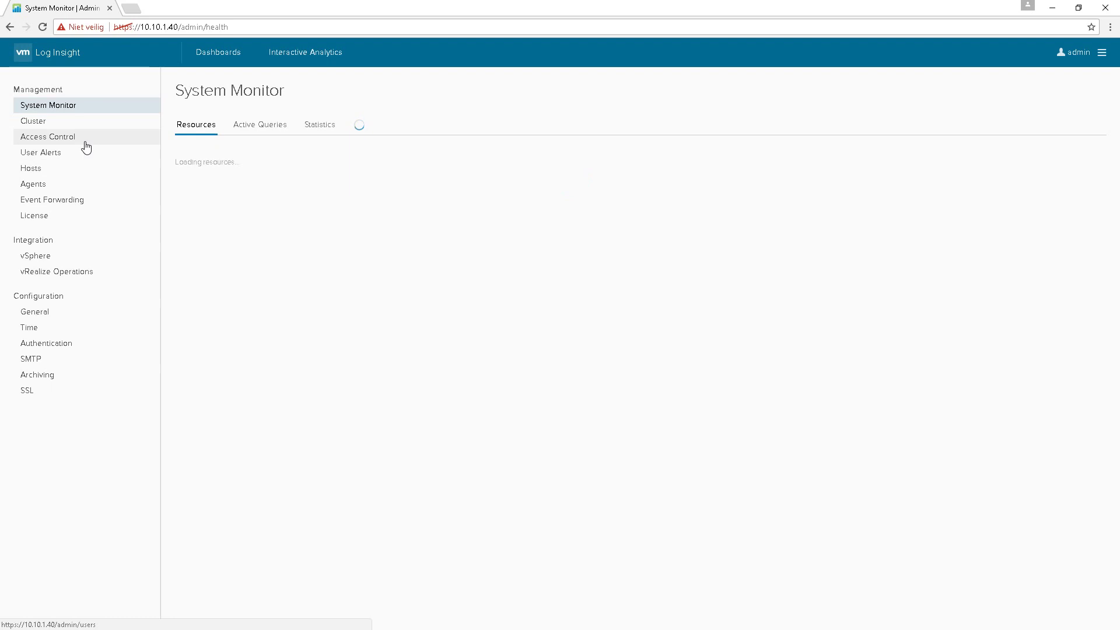
pyautogui.click(42, 128)
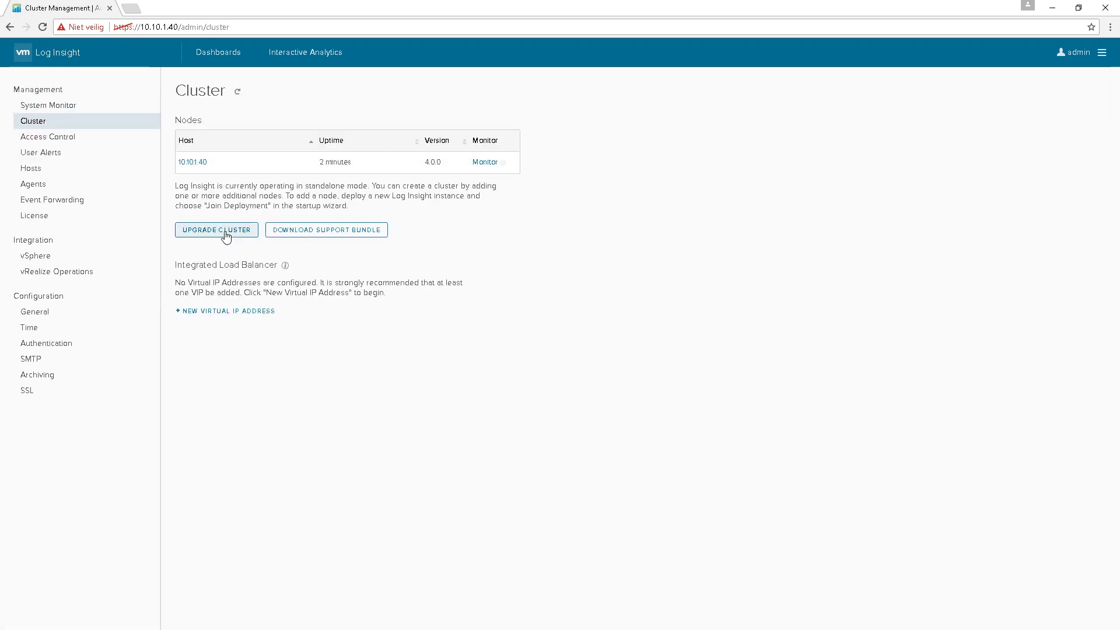
# - Upgrade the node with VMware-vRealize-Log-Insight-4.3.0-5084751.pak and accept the licence agreement
pyautogui.click(225, 231)
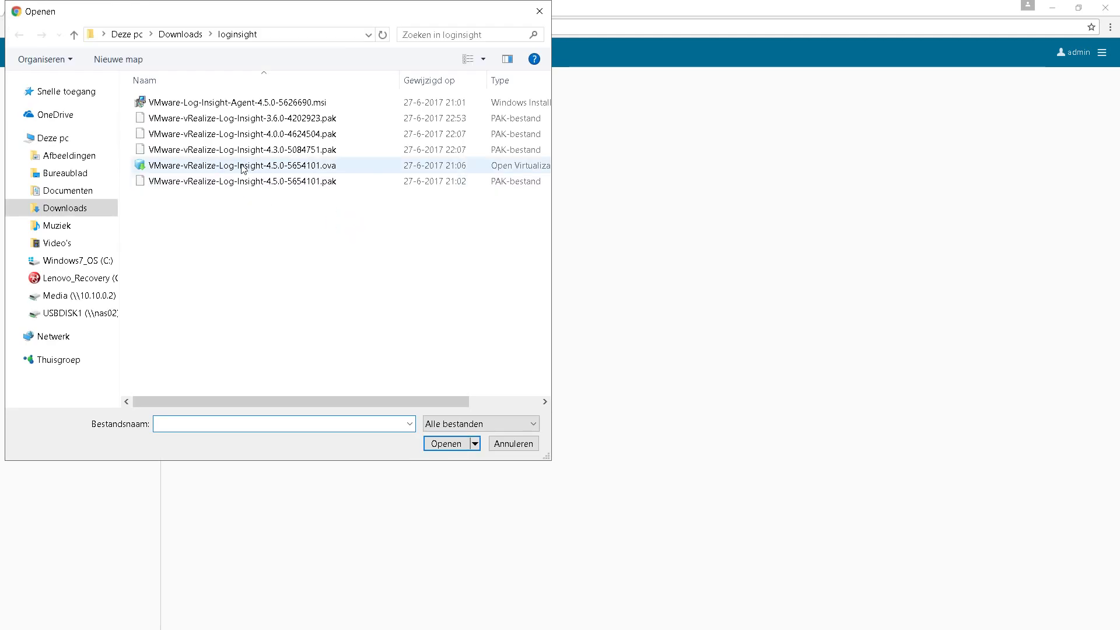
pyautogui.click(191, 151)
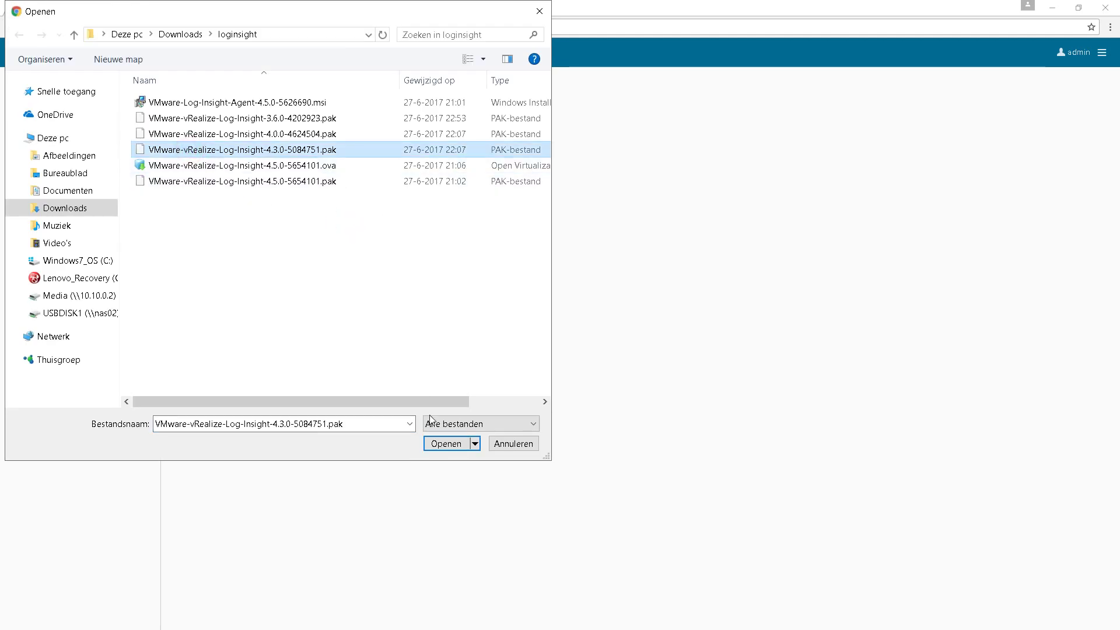
pyautogui.click(439, 444)
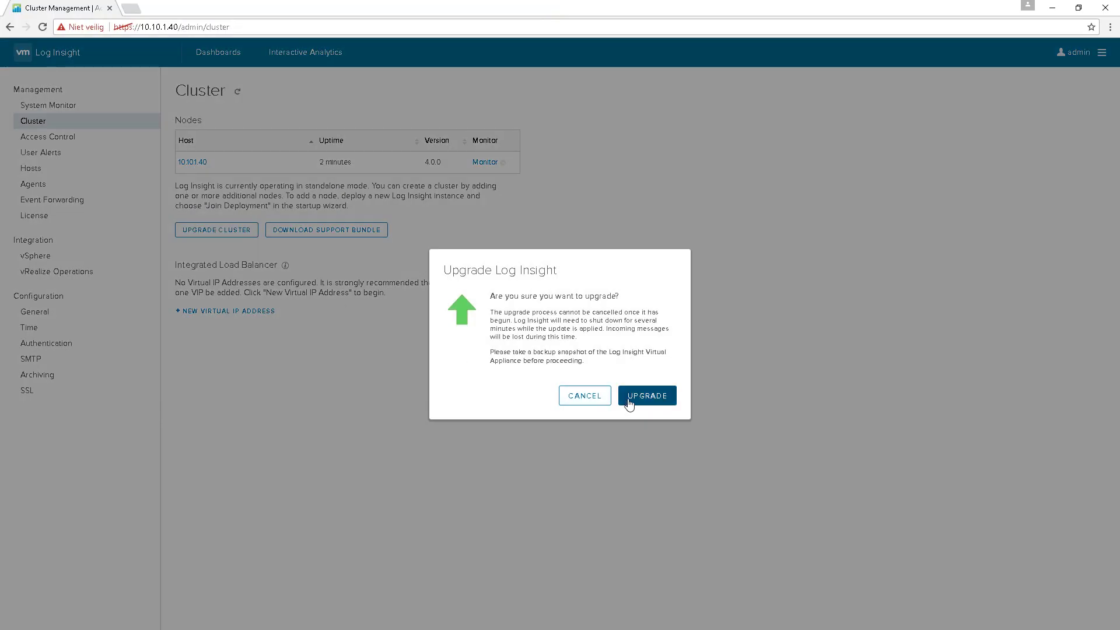
pyautogui.click(628, 399)
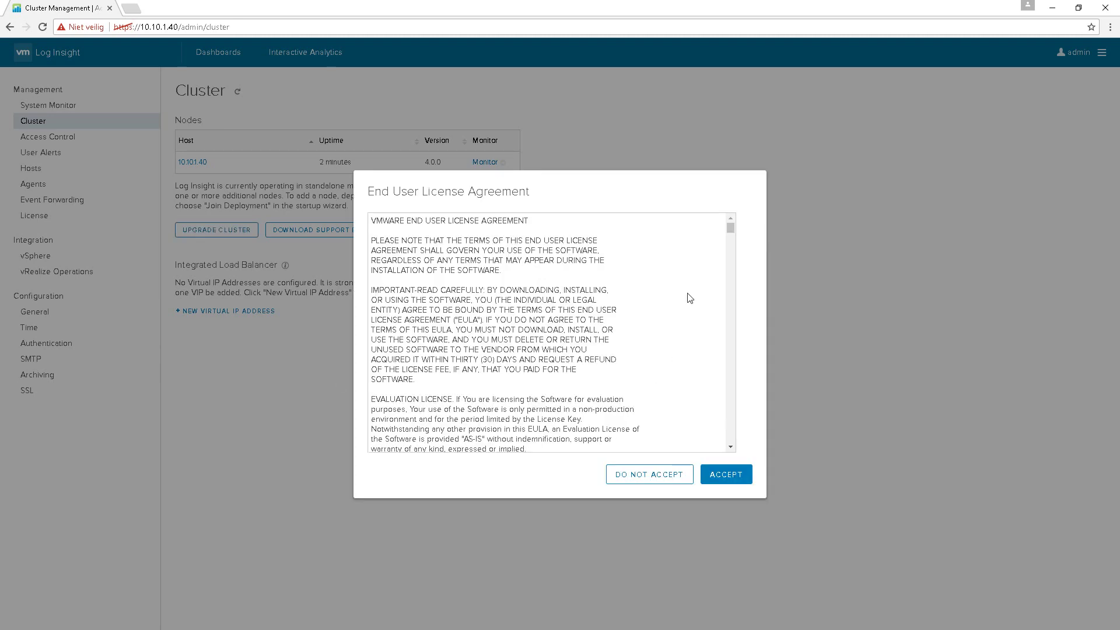
pyautogui.middleClick(729, 232)
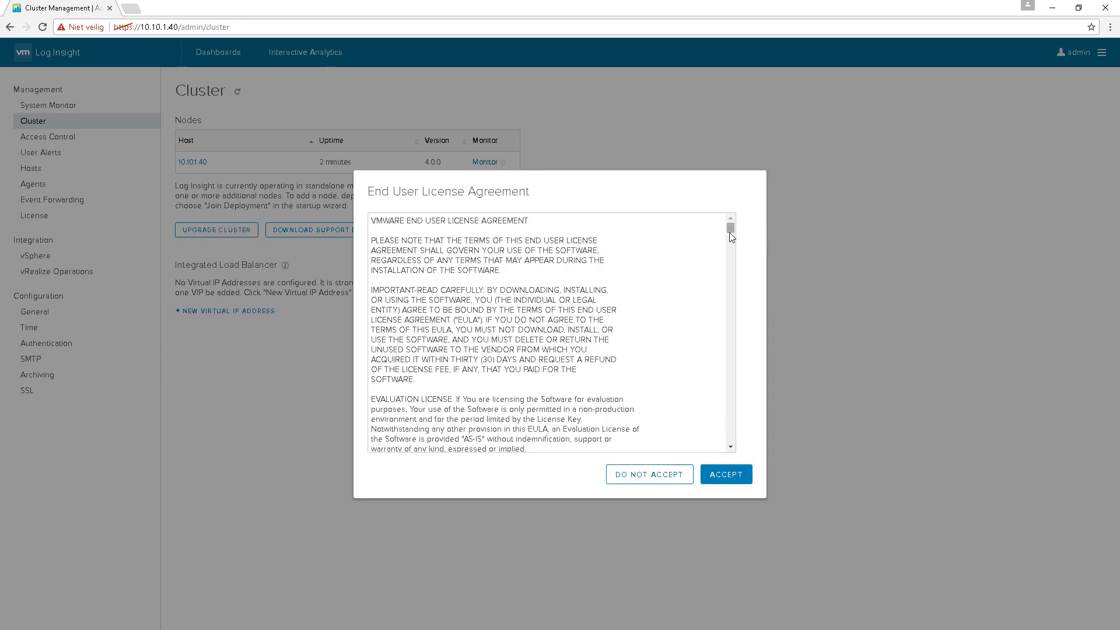
pyautogui.click(744, 473)
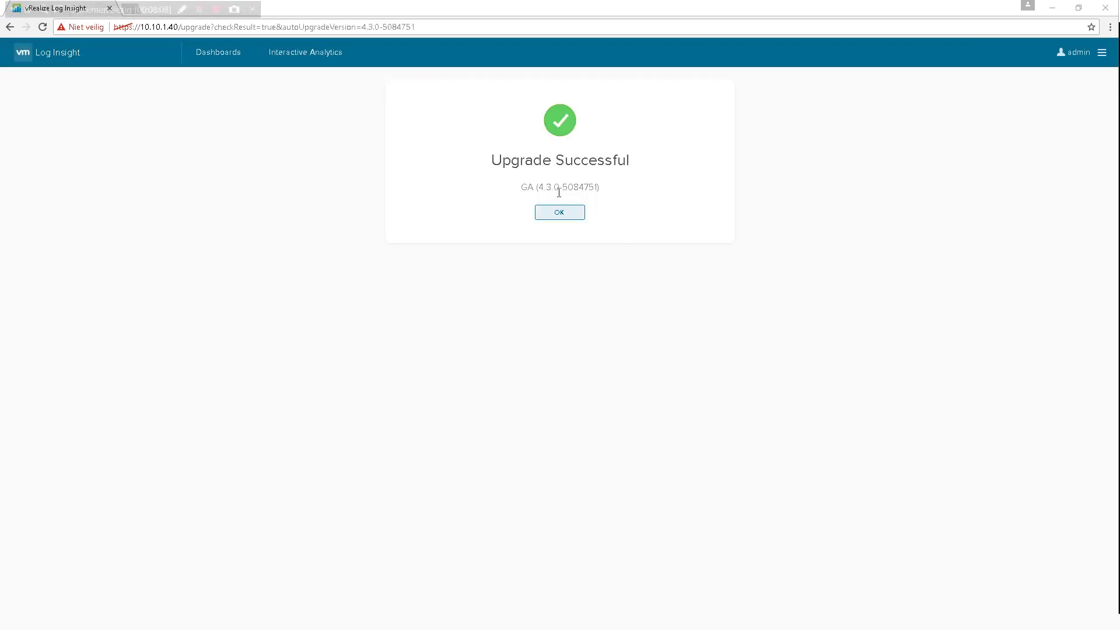
# - Note the 4.3.0 version and dismiss the upgrade success message
pyautogui.click(536, 189)
pyautogui.moveTo(556, 192); pyautogui.dragTo(554, 188)
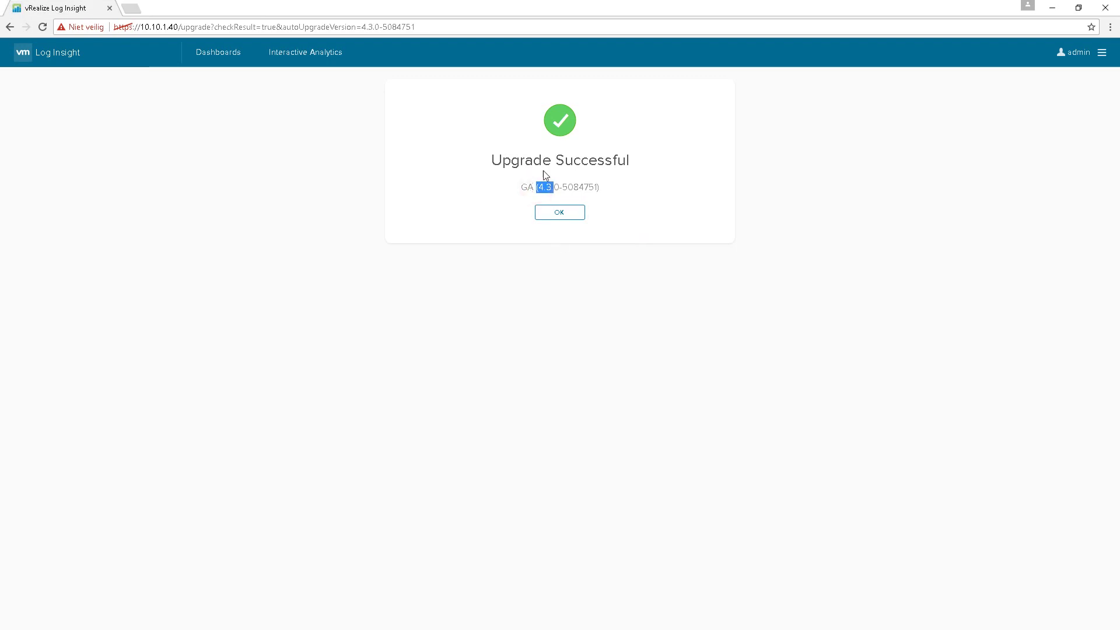
pyautogui.click(574, 216)
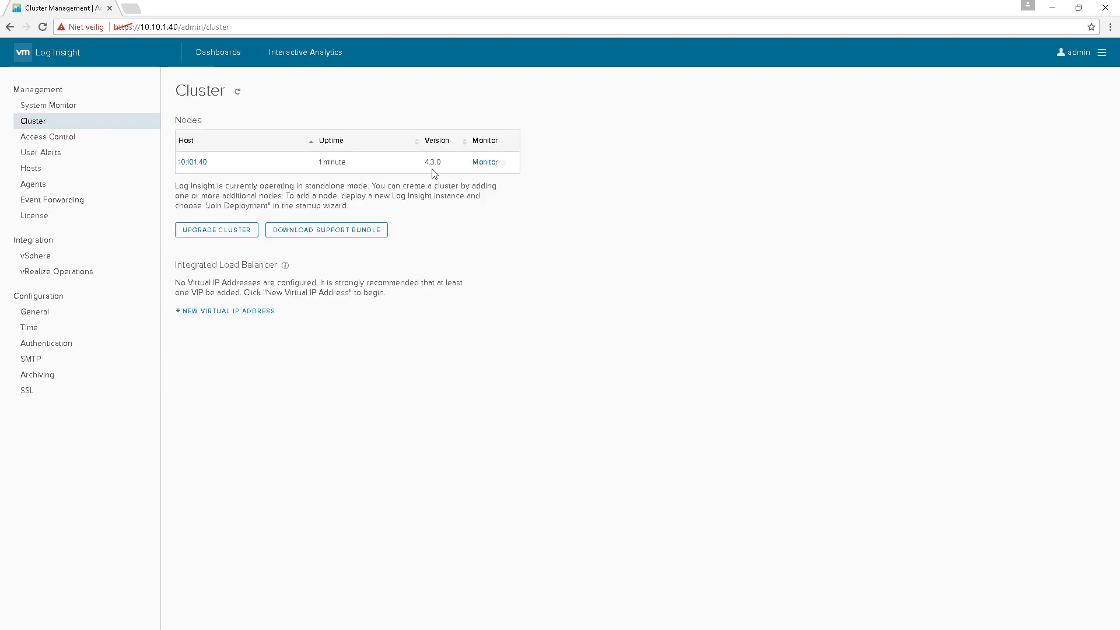
# - Upgrade with VMware-vRealize-Log-Insight-4.5.0-5654101.pak, accept the EULA and dismiss the success message
pyautogui.click(241, 233)
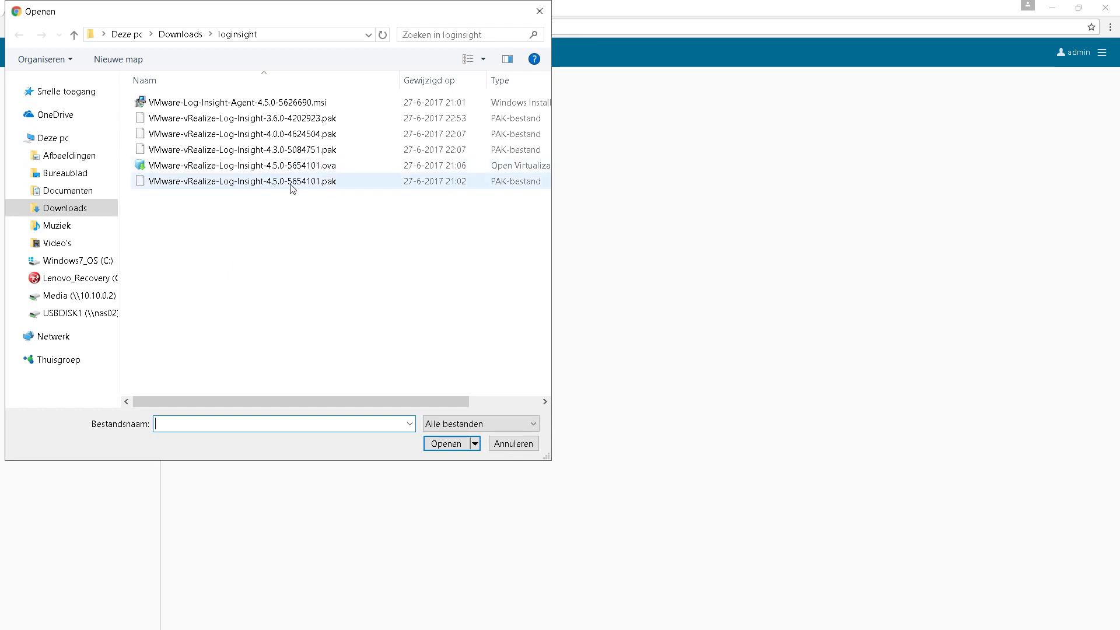
pyautogui.click(229, 183)
pyautogui.click(446, 444)
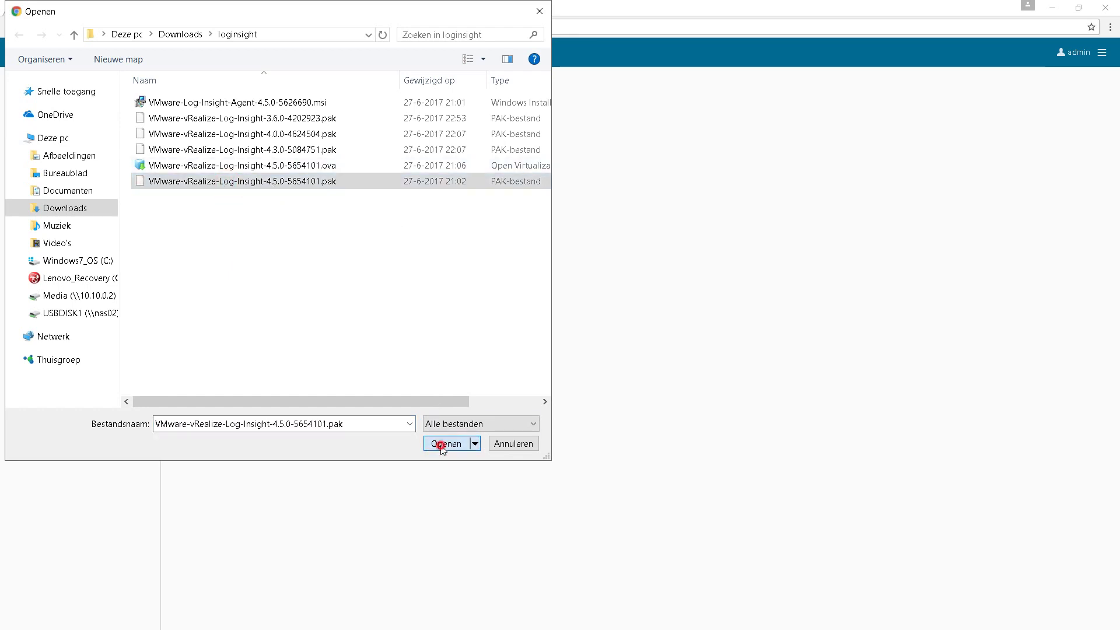
pyautogui.click(644, 397)
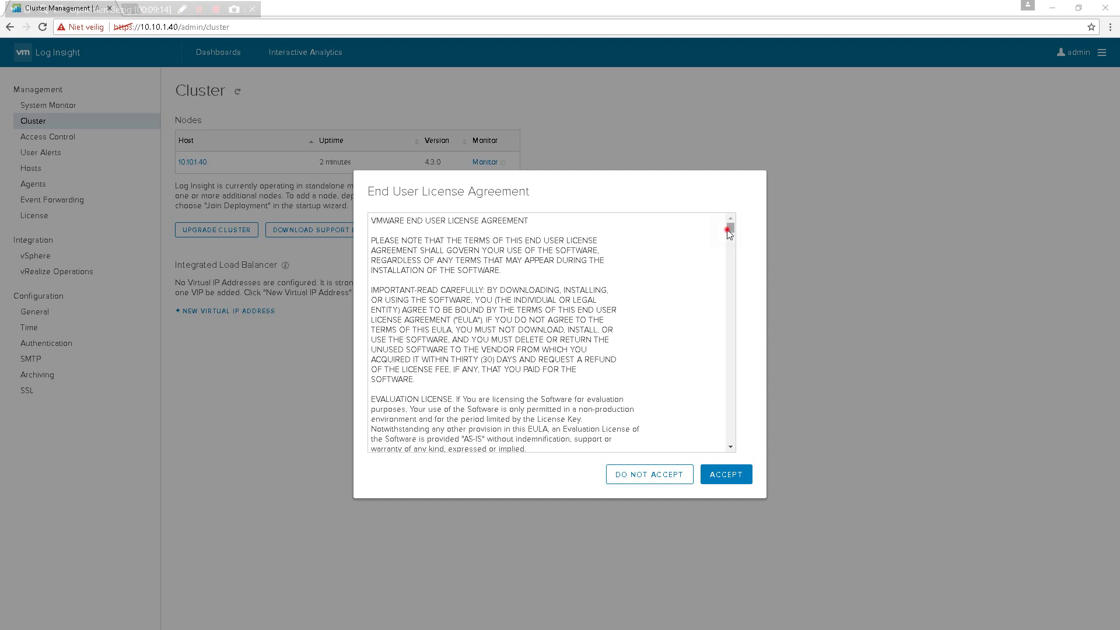
pyautogui.moveTo(731, 228); pyautogui.dragTo(730, 442)
pyautogui.click(728, 470)
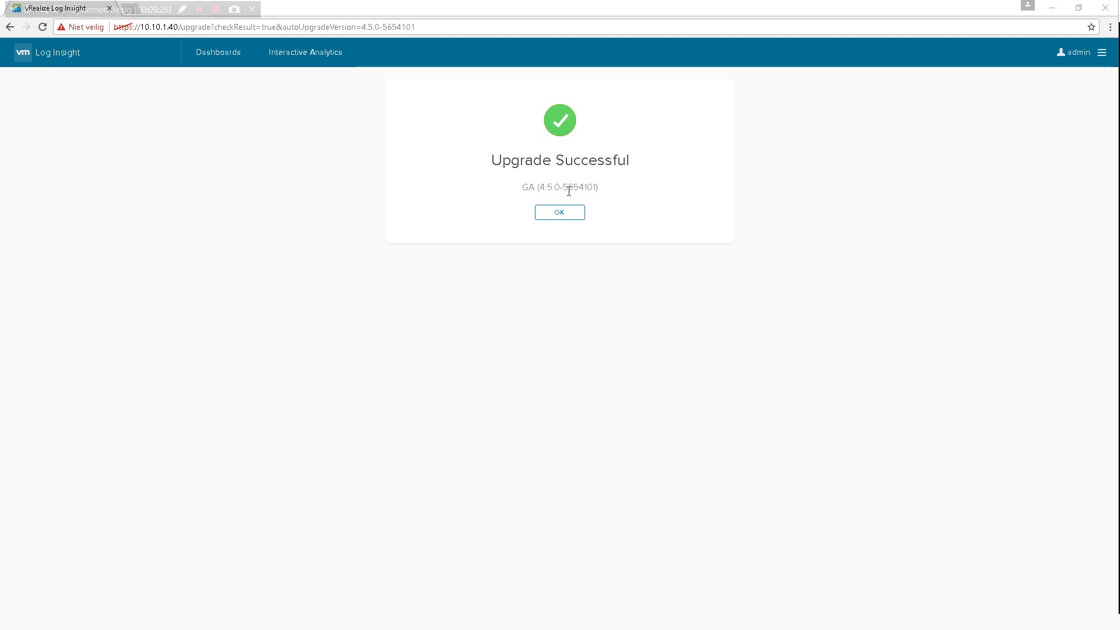
pyautogui.click(564, 214)
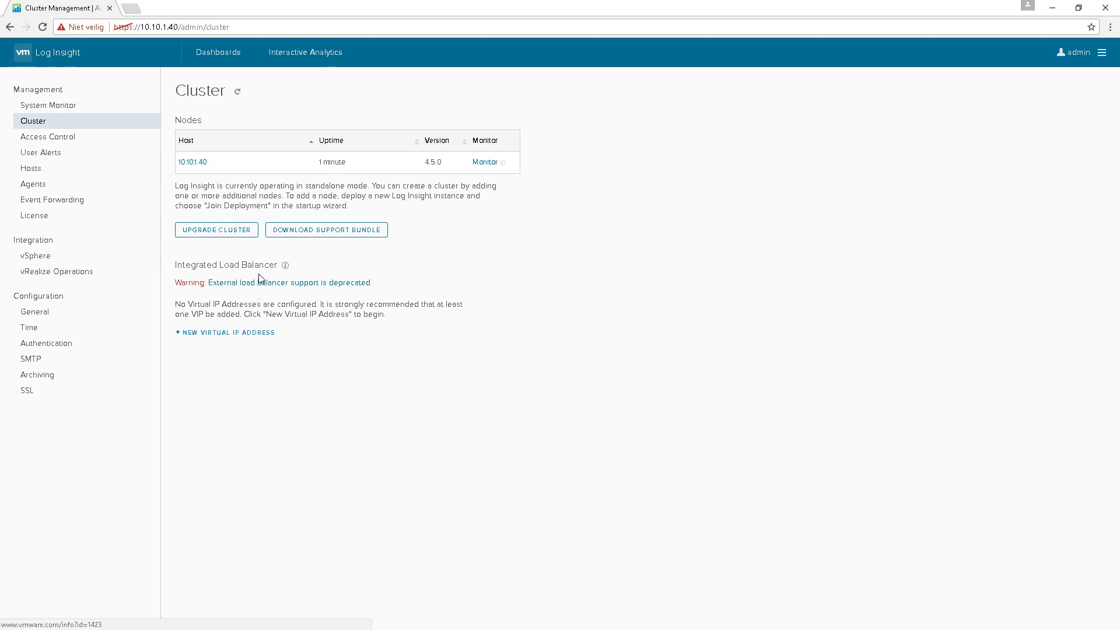
# - Review the Alerts, License, Hosts and Cluster pages on the 4.5.0 node, then go to Dashboards
pyautogui.click(42, 158)
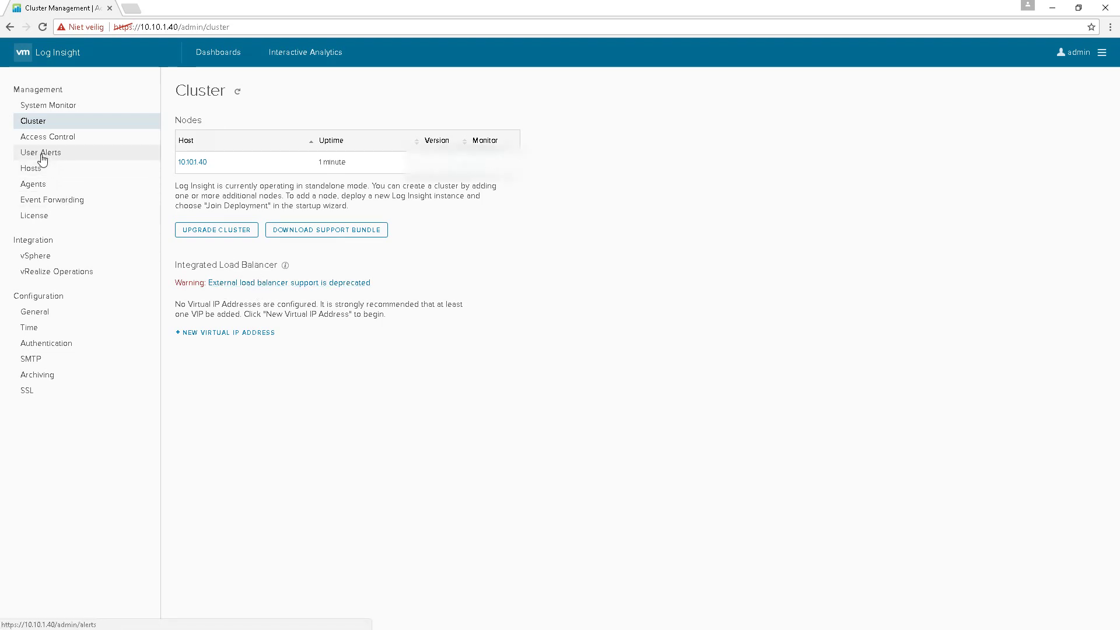
pyautogui.click(37, 217)
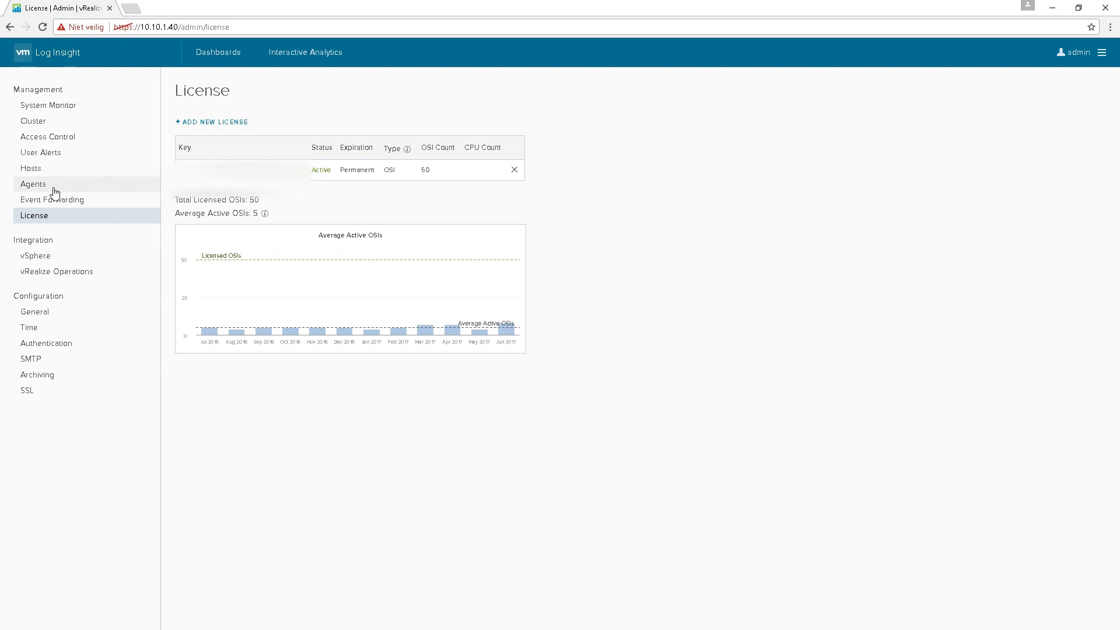
pyautogui.click(32, 168)
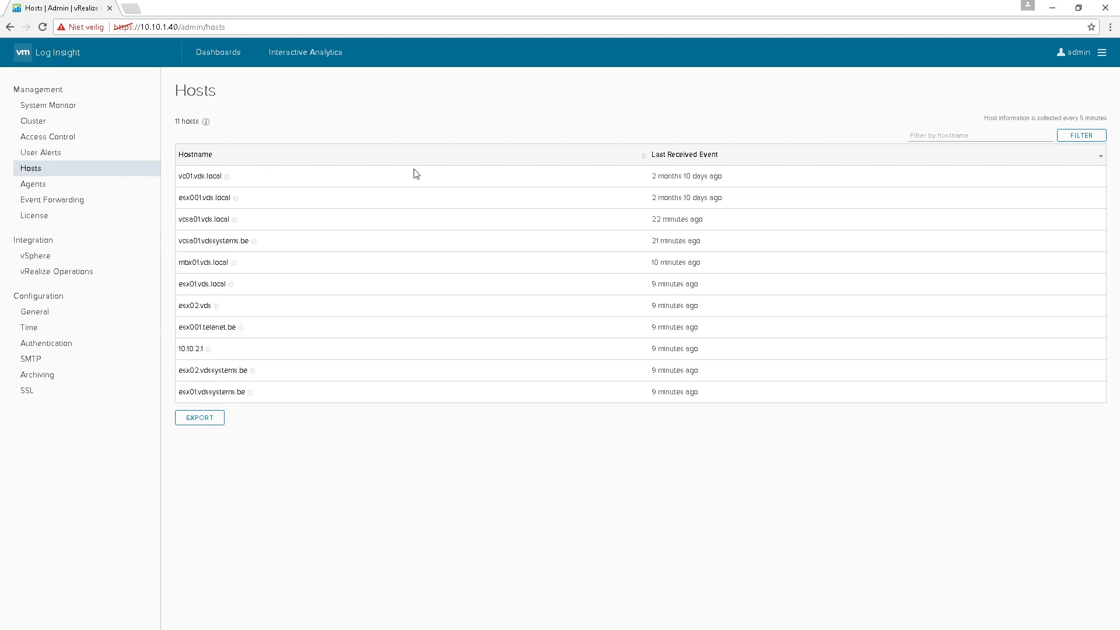
pyautogui.click(39, 121)
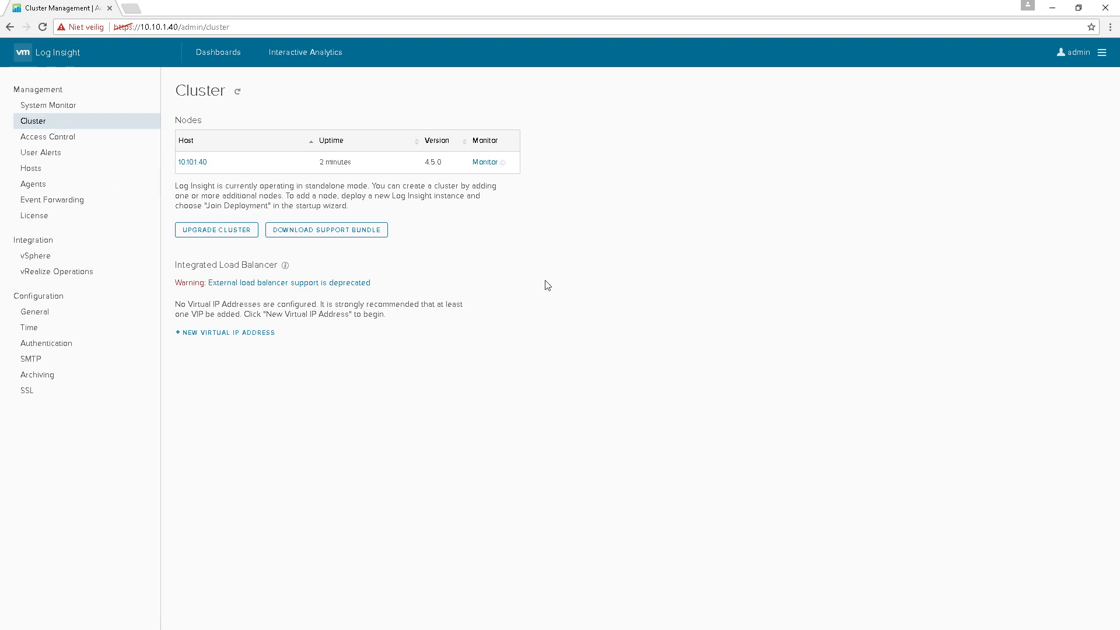
pyautogui.click(218, 52)
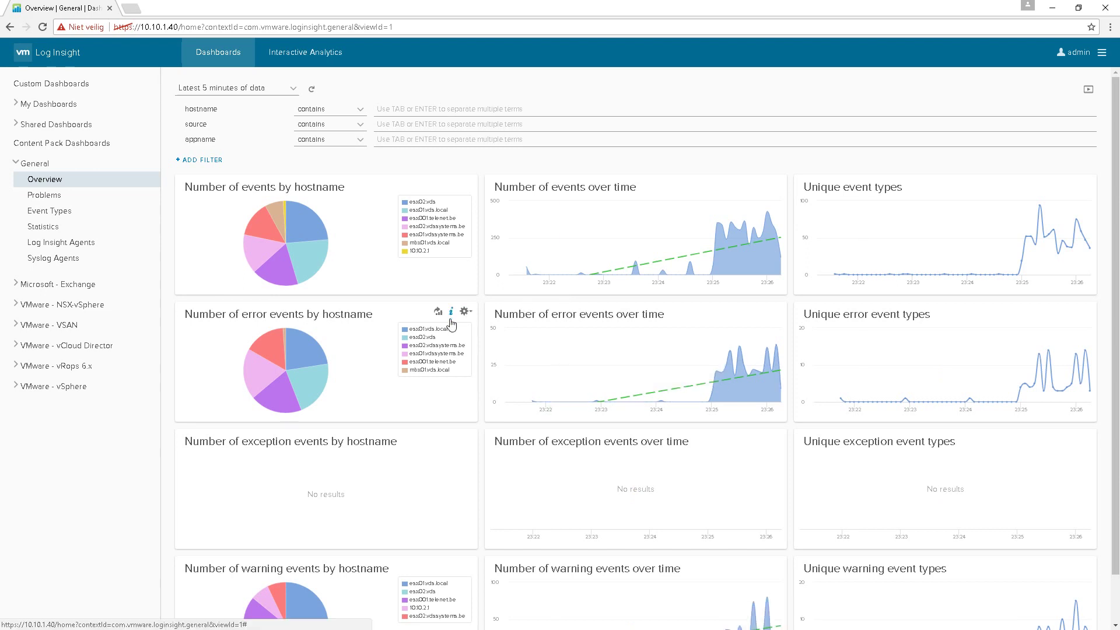
# - Switch from General Overview to the Problems dashboard, then to VMware - VSAN Host State Information
pyautogui.scroll(-1, 451, 319)
pyautogui.scroll(1, 560, 334)
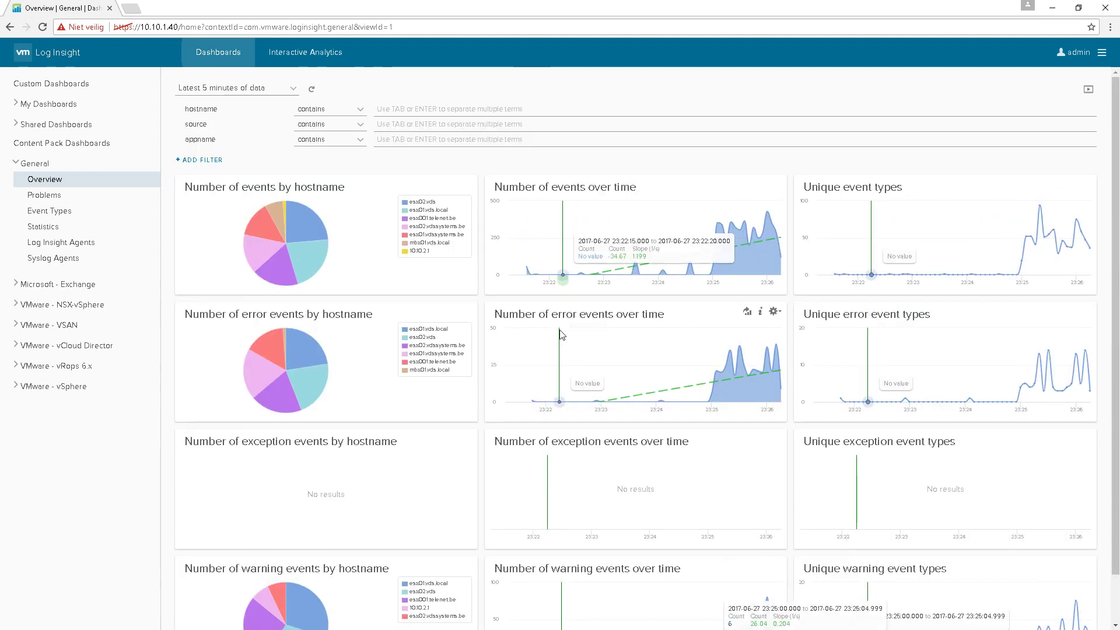
pyautogui.click(47, 198)
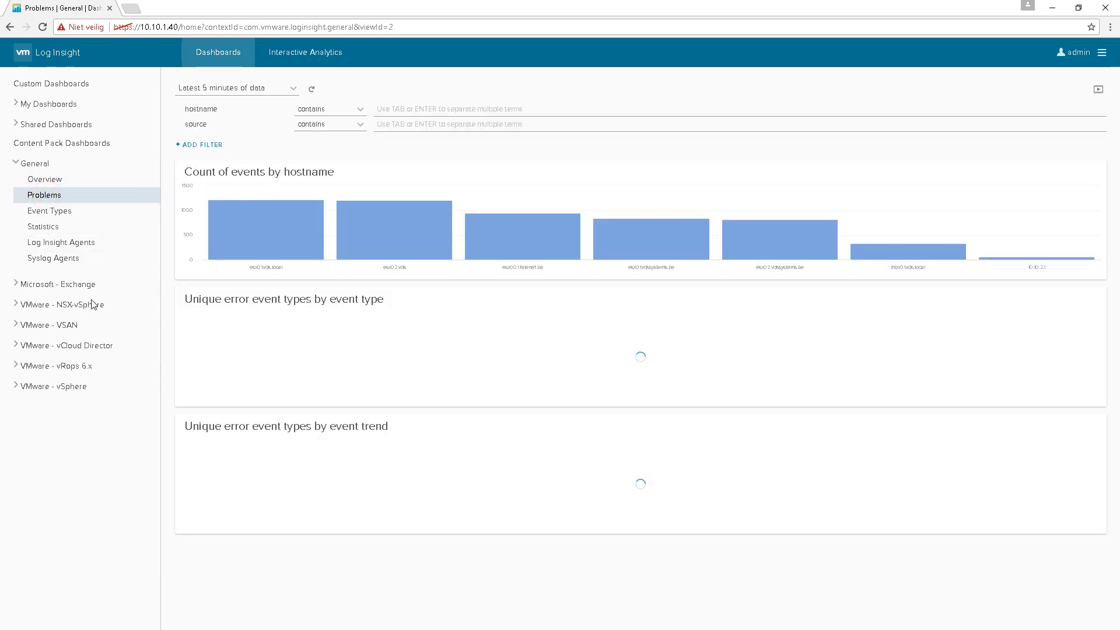
pyautogui.click(36, 324)
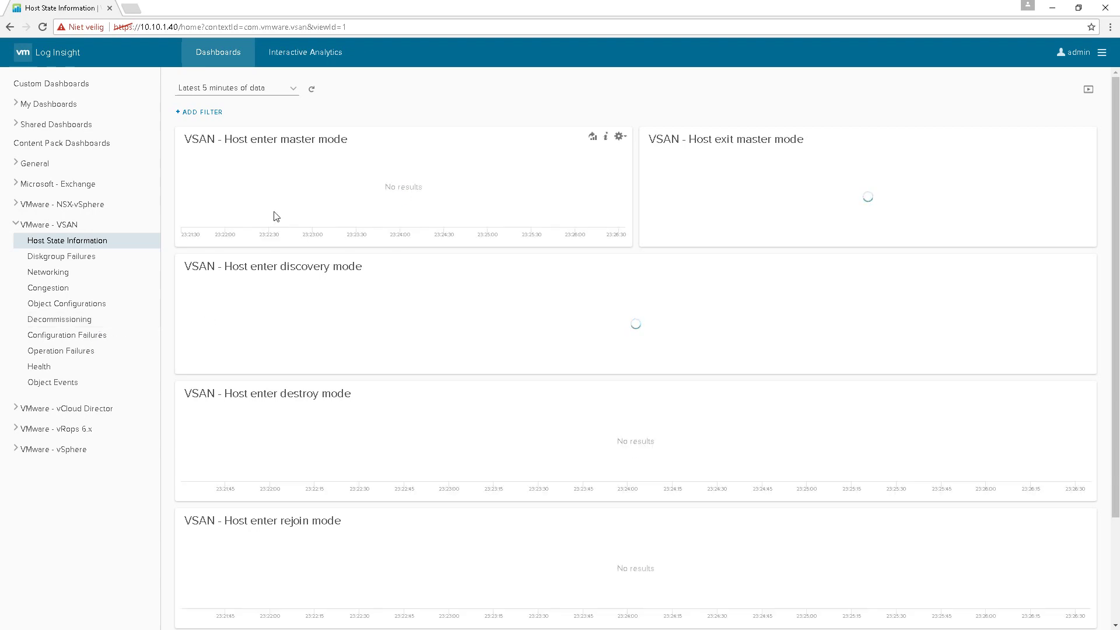
pyautogui.scroll(-2, 616, 430)
pyautogui.scroll(2, 615, 430)
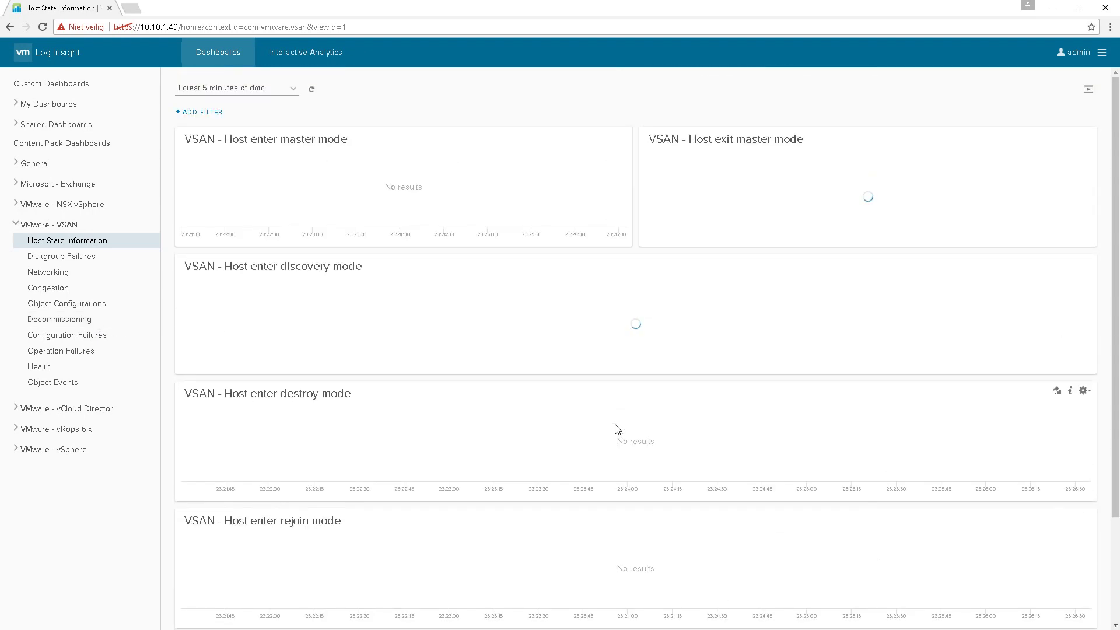